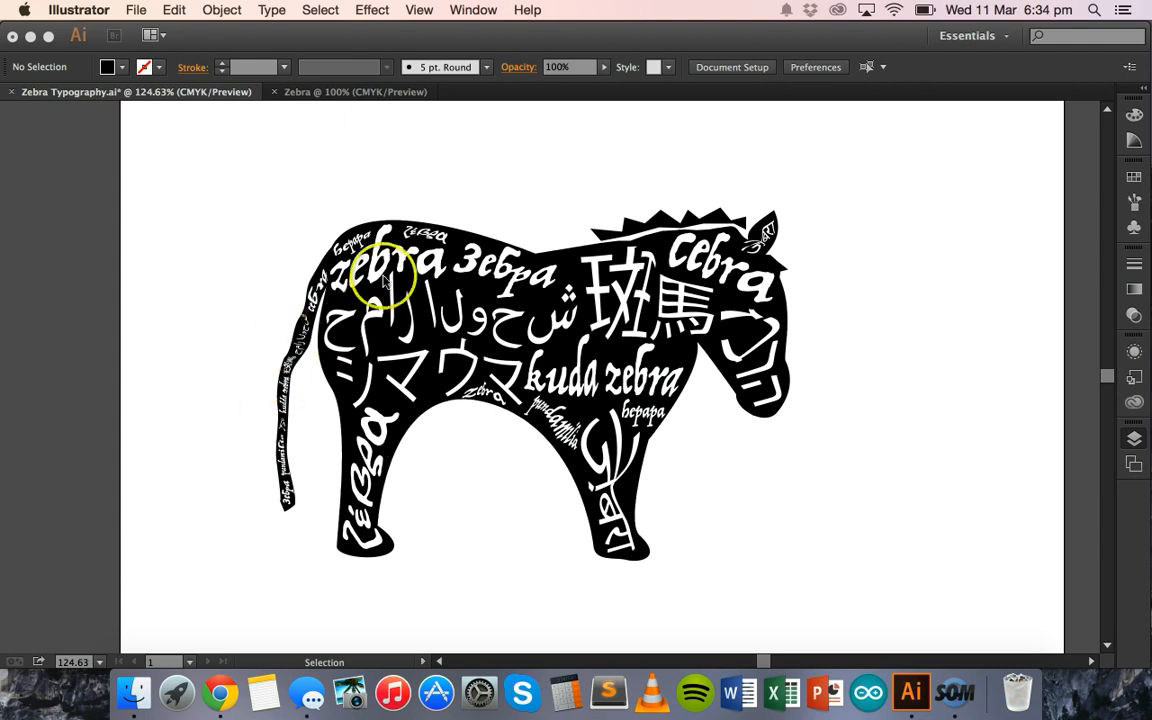
- Draw a large black rectangle over the zebra typography artwork and arrange it behind the white lettering
left_click(396, 212)
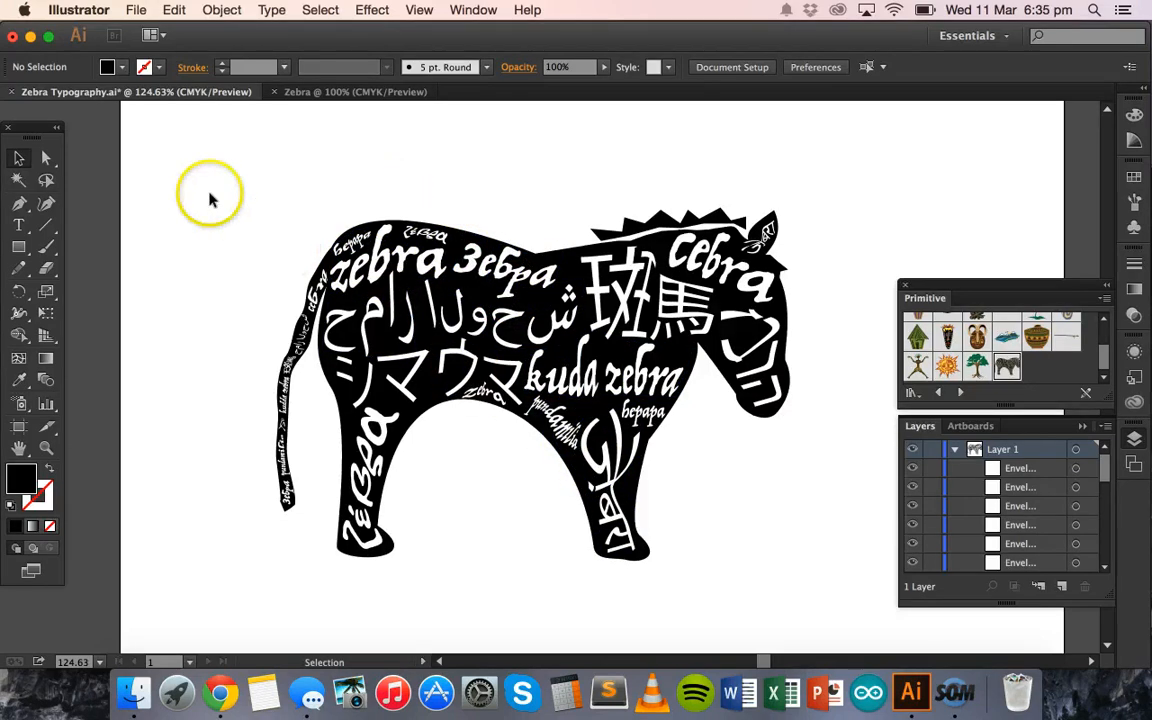
left_click(18, 245)
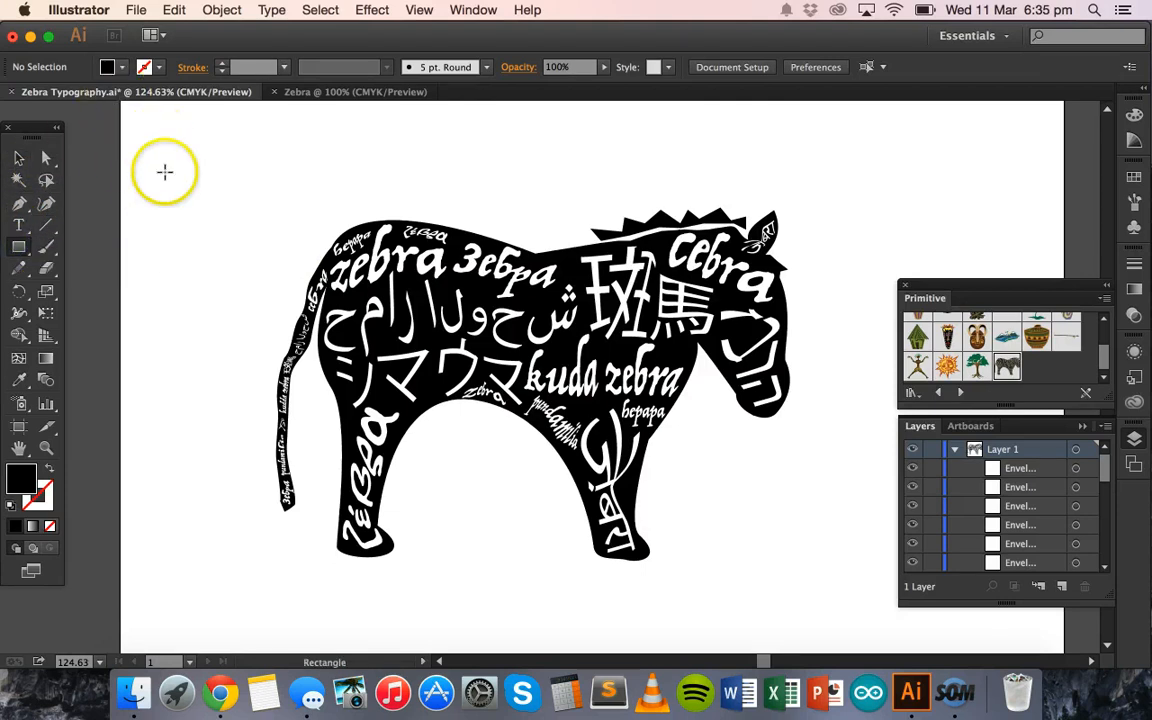
left_click(155, 136)
left_click_drag(155, 136, 927, 632)
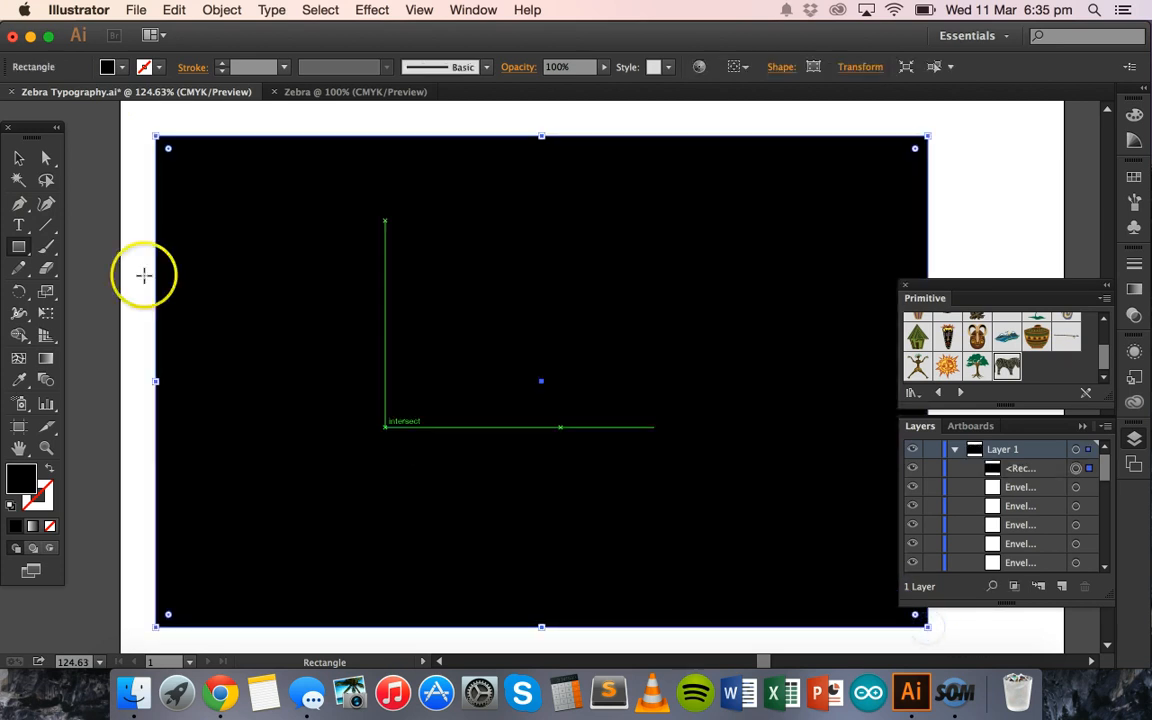
left_click(19, 158)
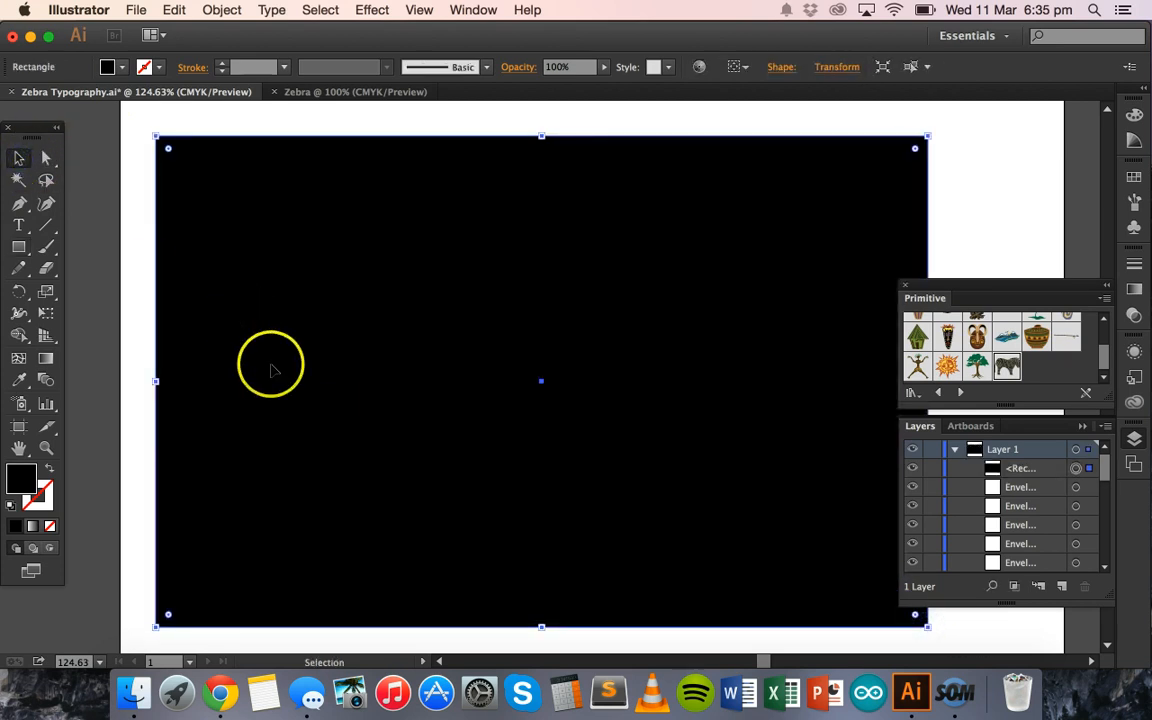
right_click(303, 391)
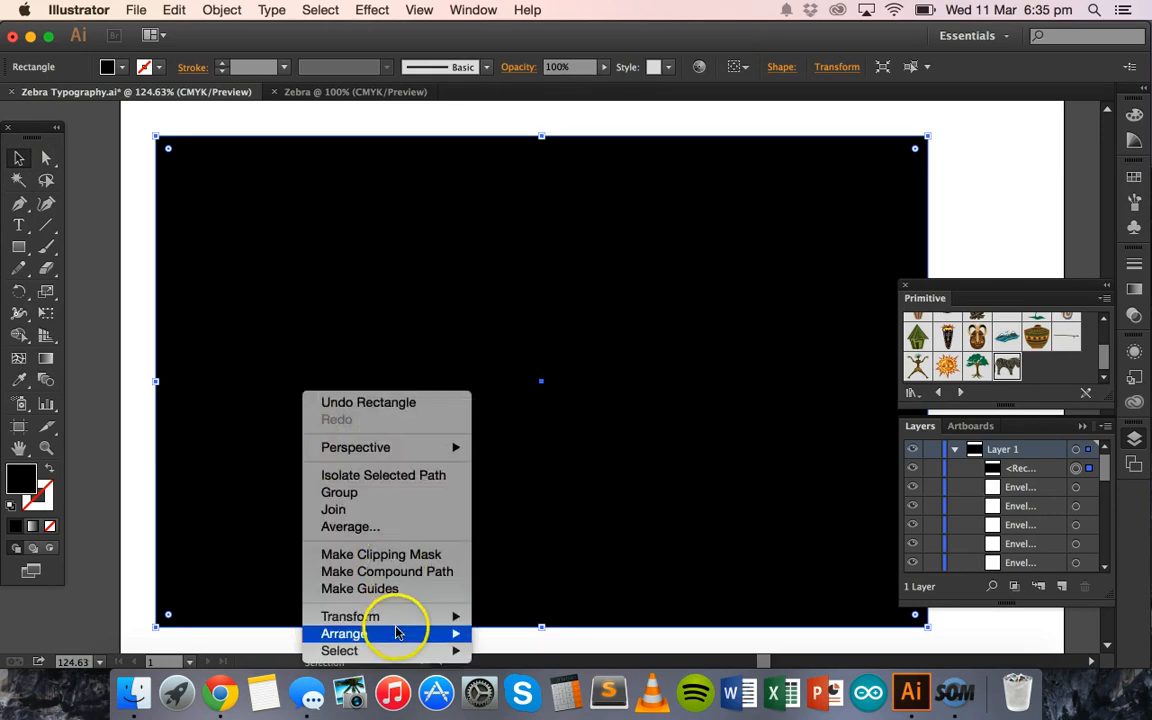
mouse_move(399, 632)
left_click(537, 623)
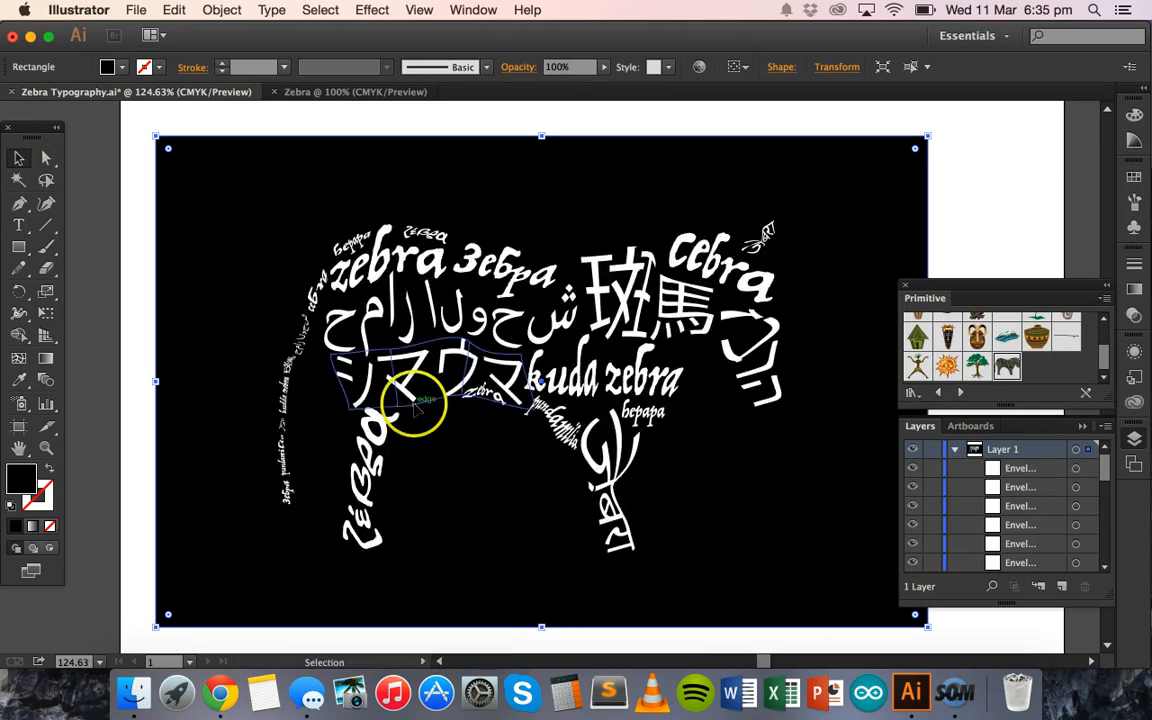
left_click(113, 147)
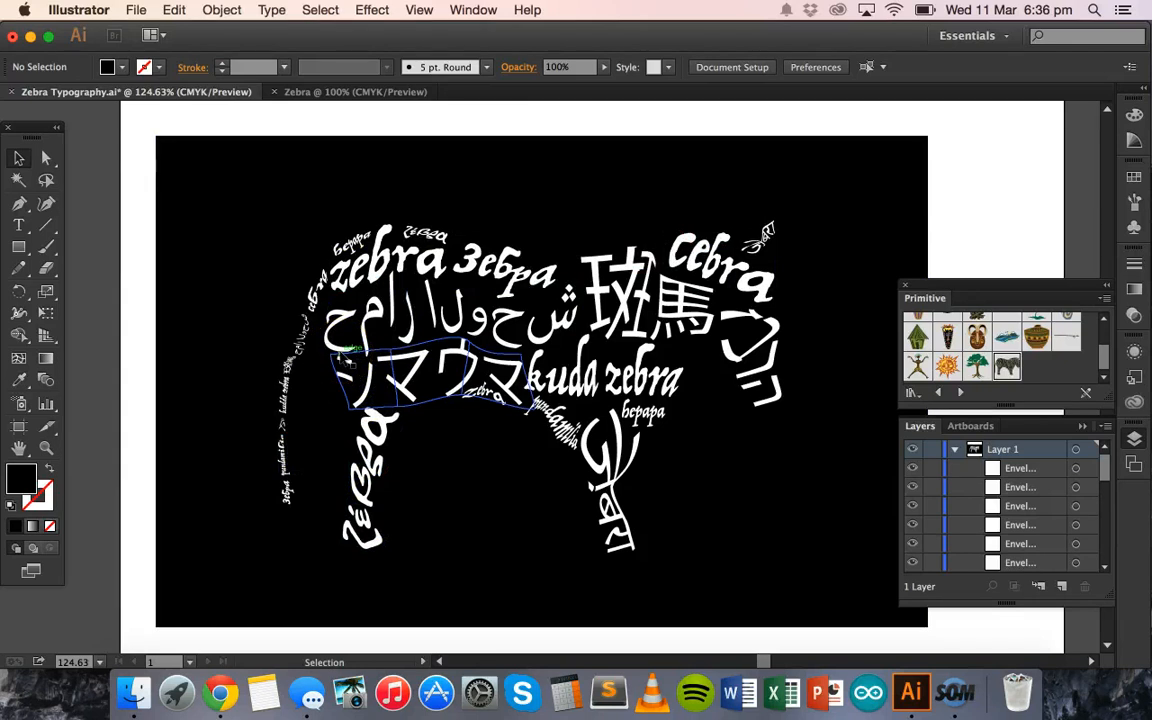
- Delete the black rectangle behind the zebra lettering
left_click(193, 181)
key("Delete")
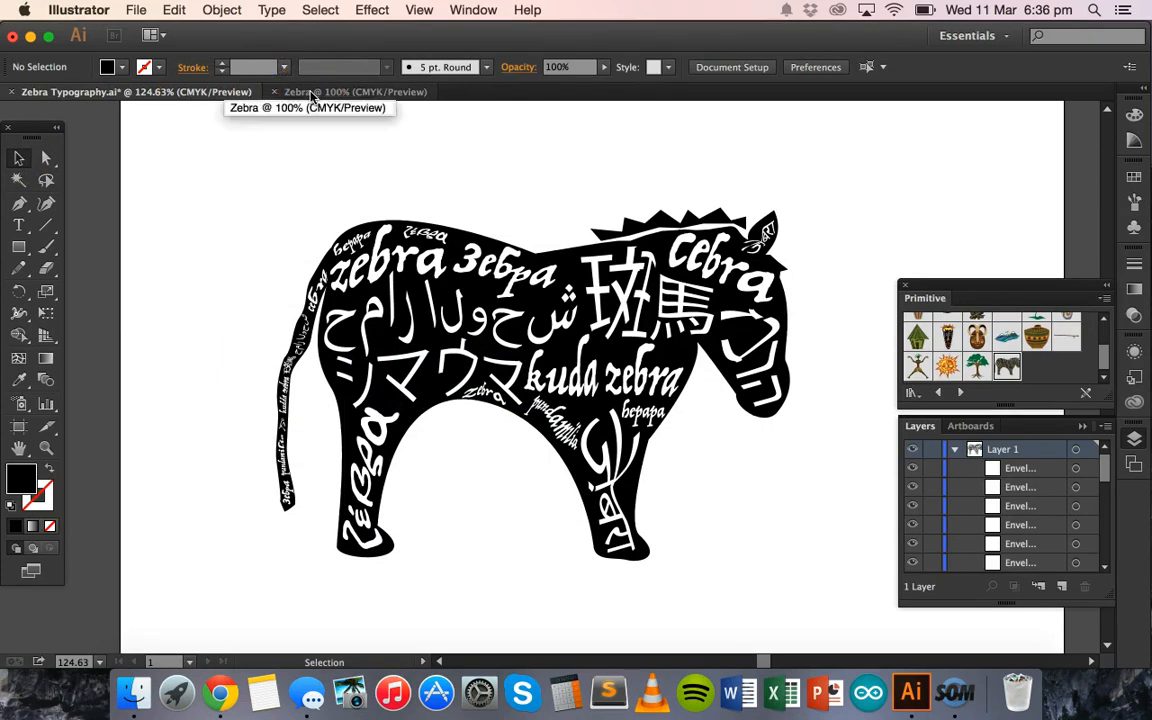
- Switch to the blank Zebra document
left_click(313, 93)
left_click(137, 10)
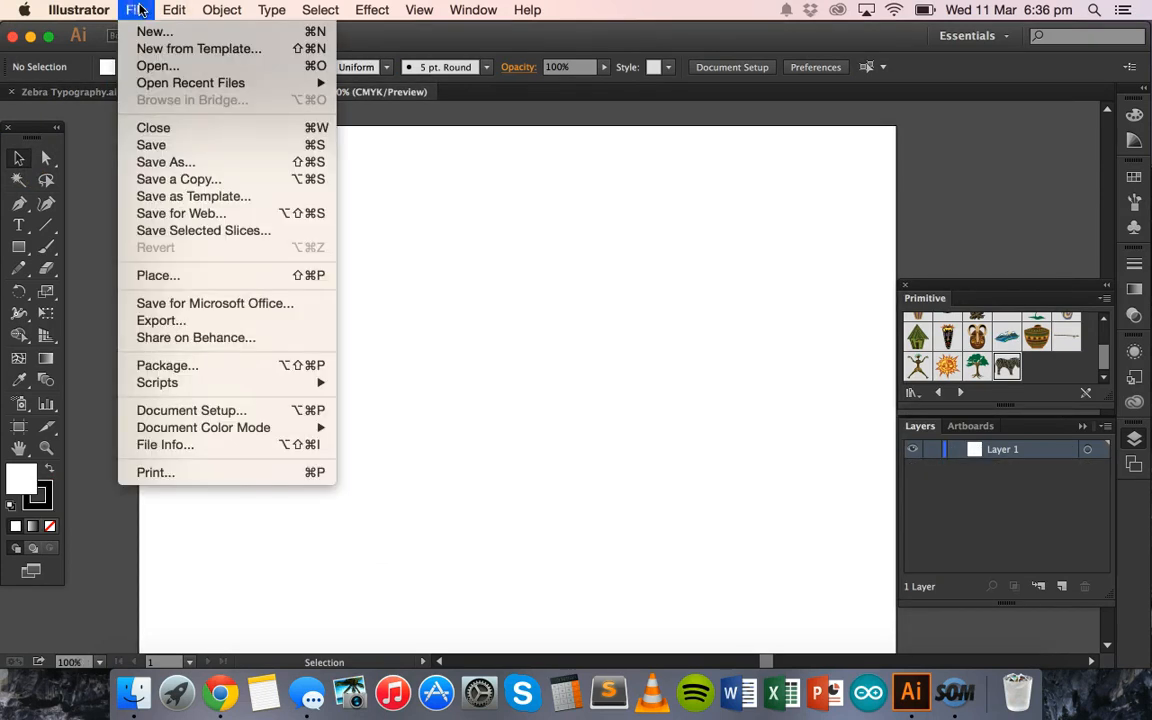
left_click(158, 32)
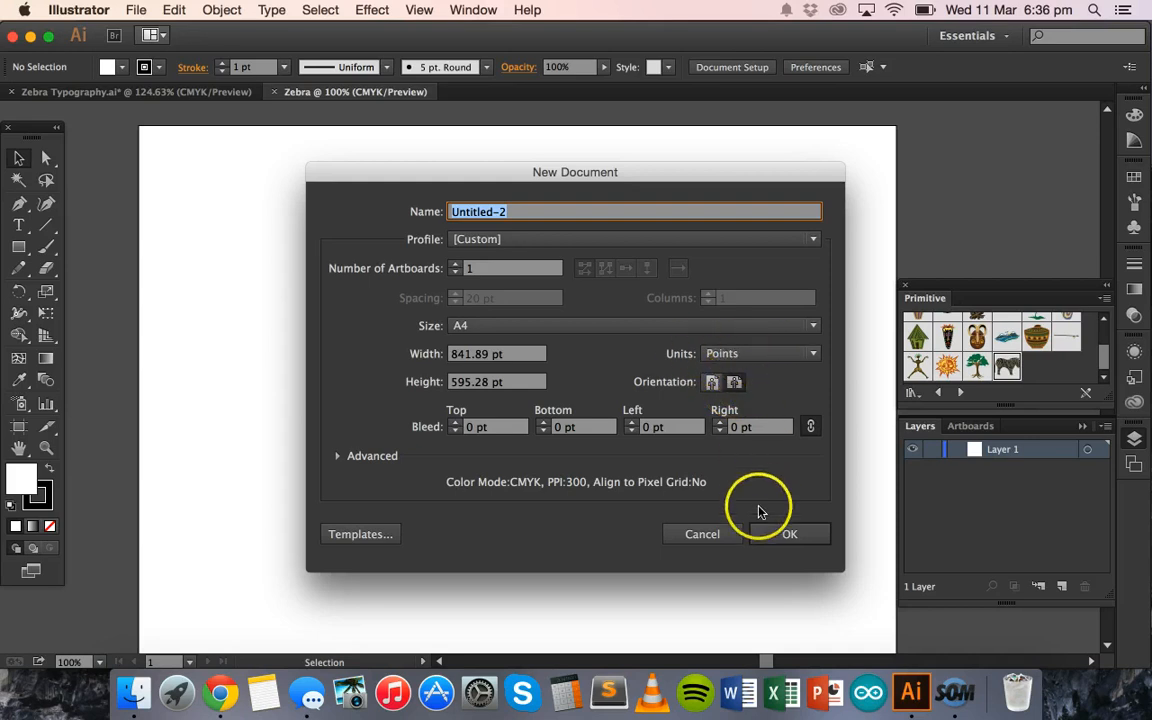
left_click(724, 534)
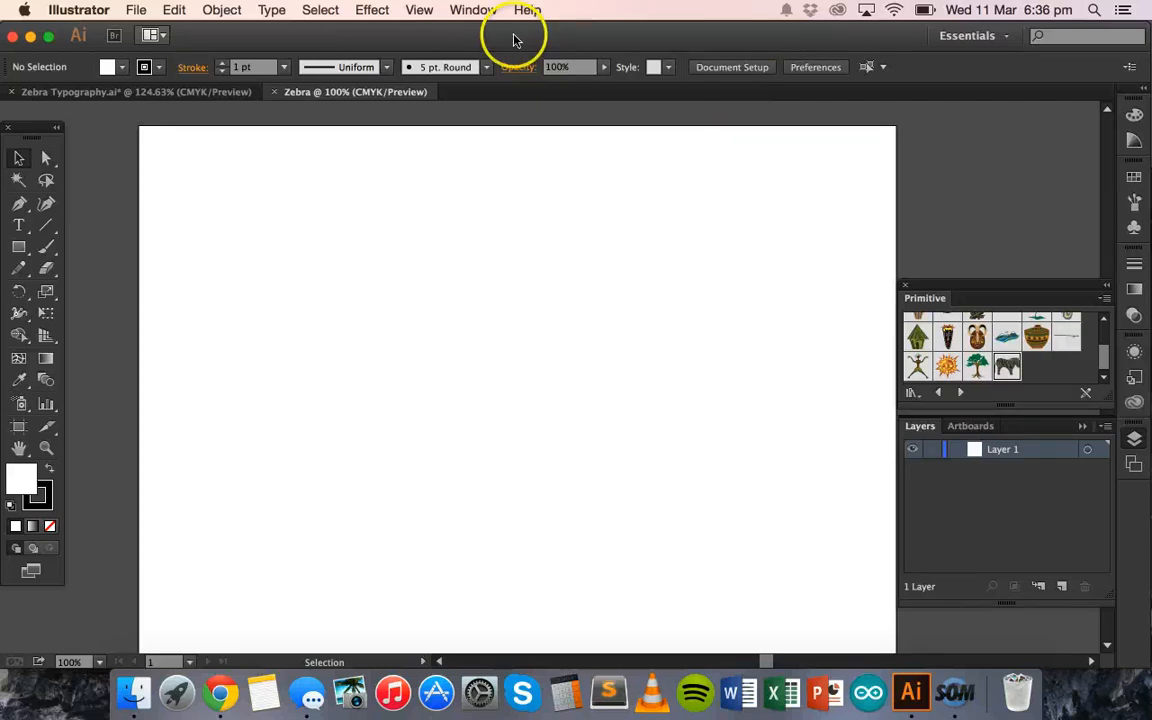
- Show the document's symbols and close the Primitive symbol library that is already open
left_click(473, 10)
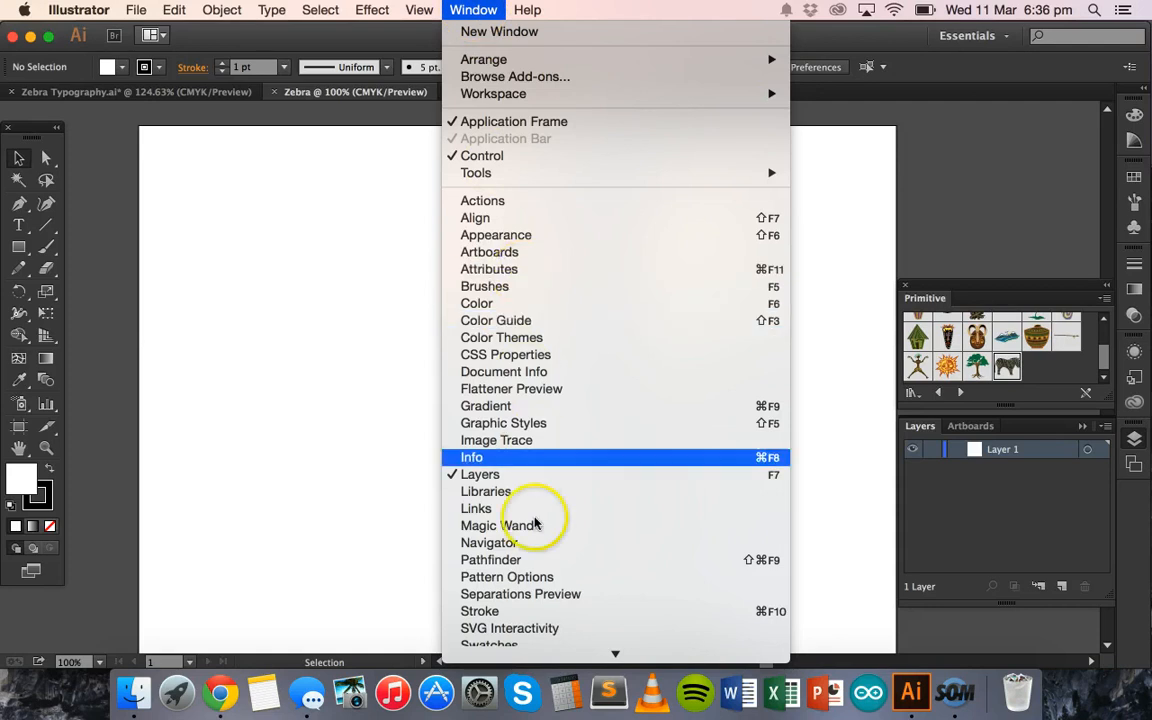
mouse_move(548, 671)
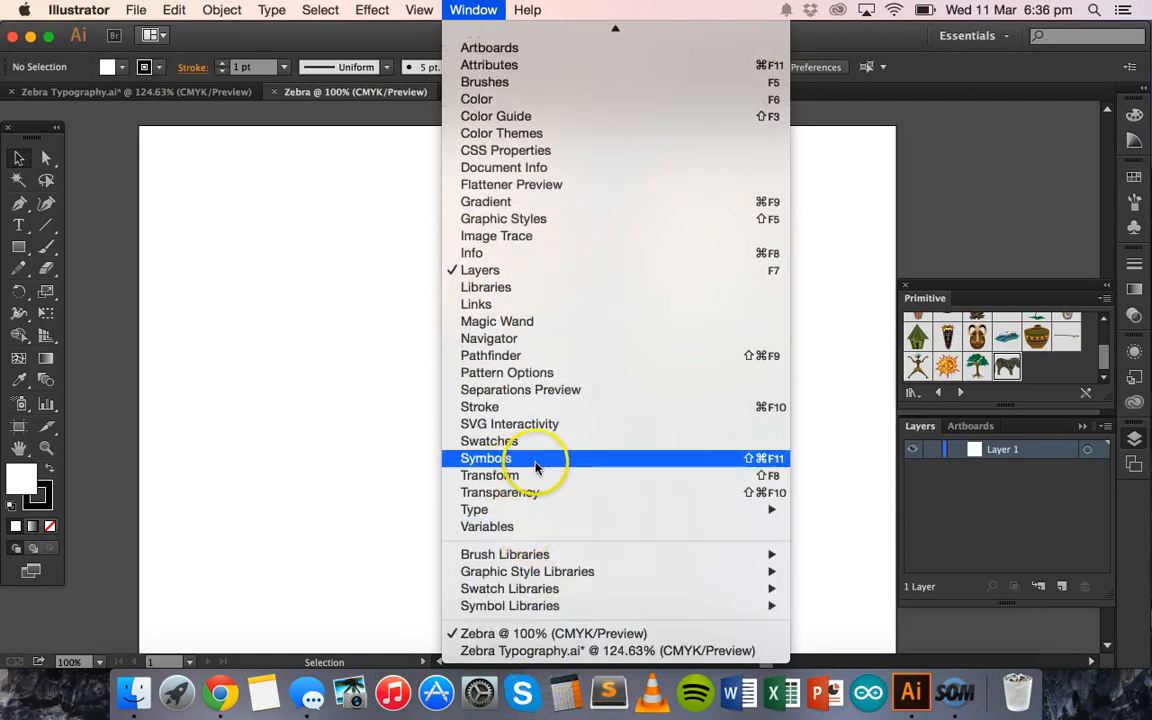
left_click(536, 466)
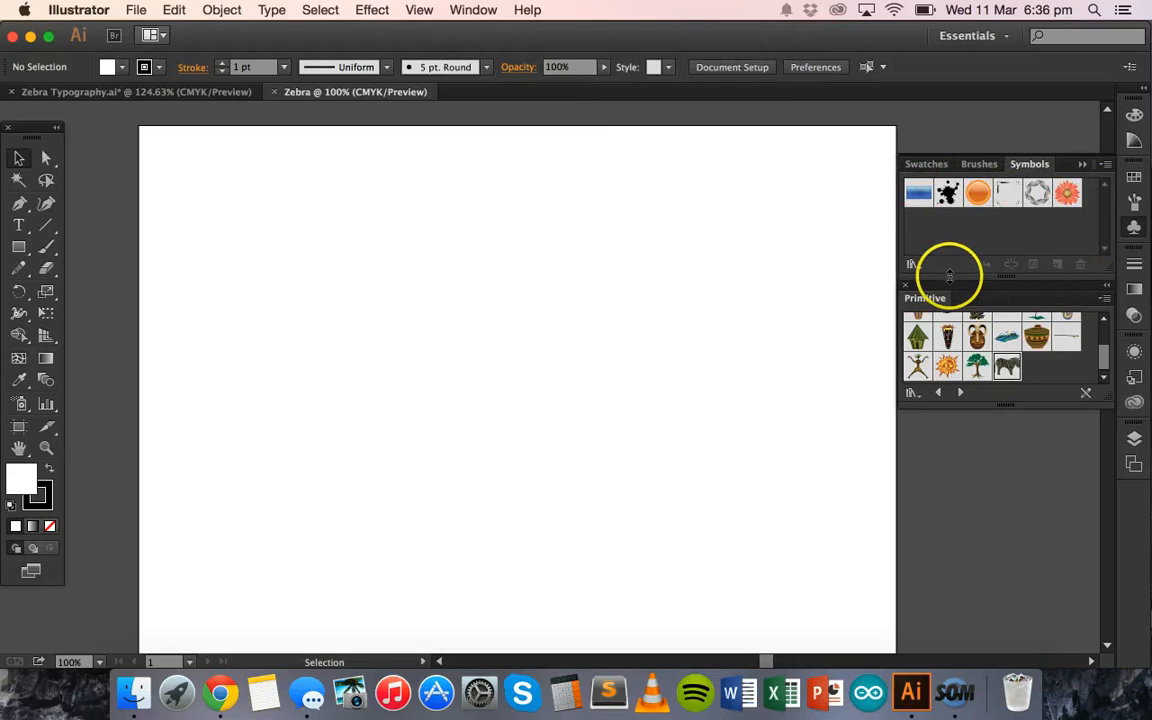
left_click(908, 287)
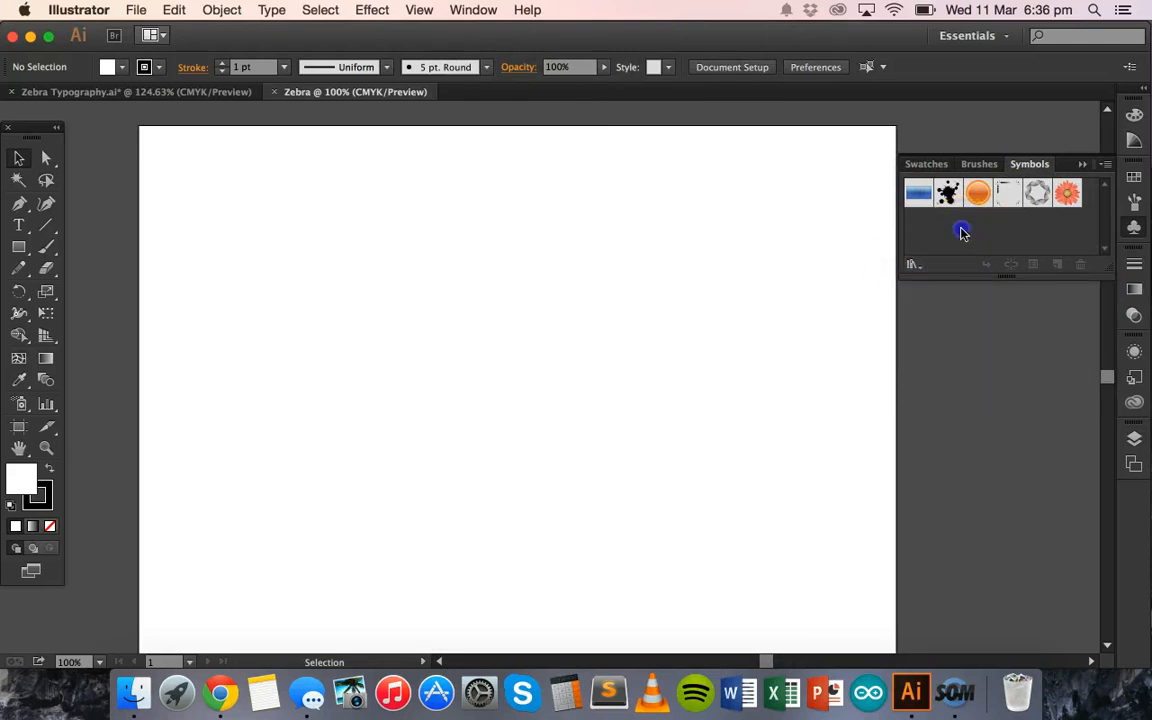
- Load the Primitive library from the available symbol libraries
left_click(912, 265)
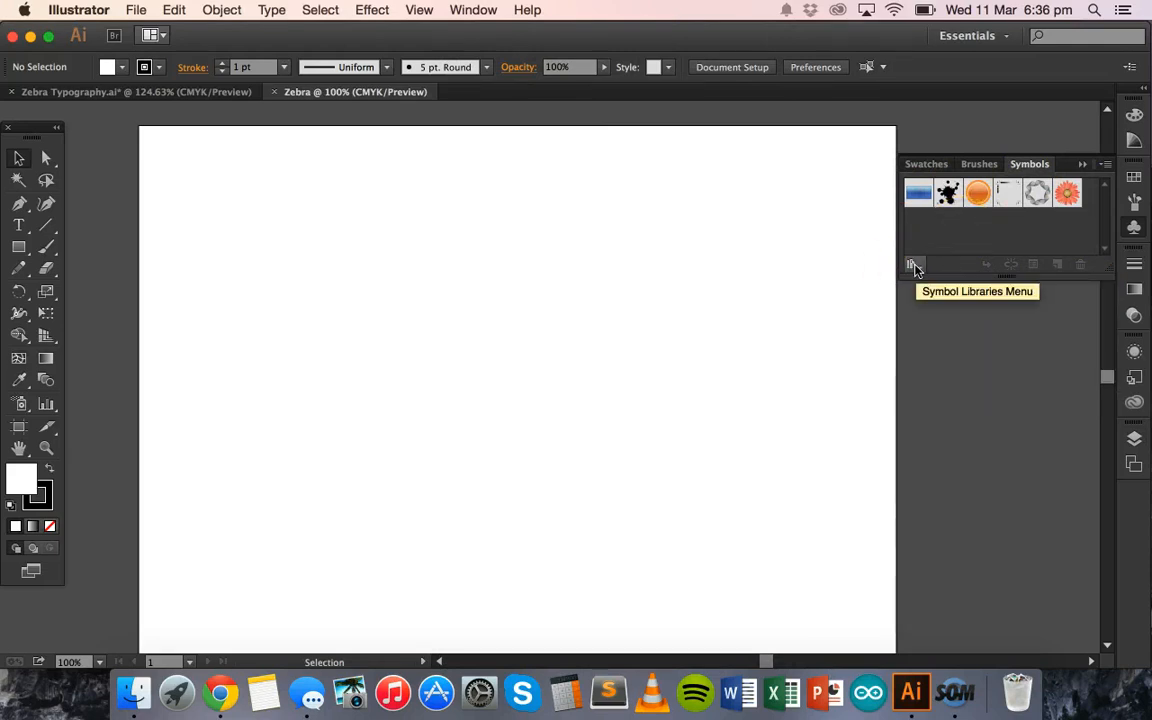
left_click(913, 266)
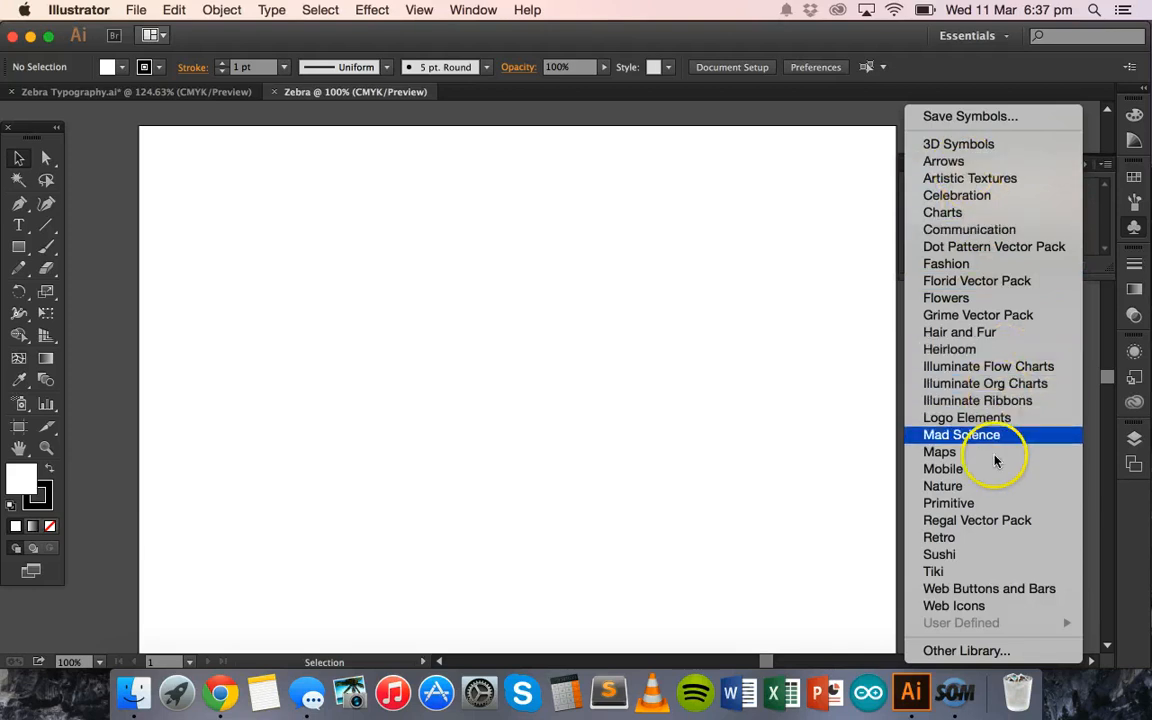
left_click(950, 503)
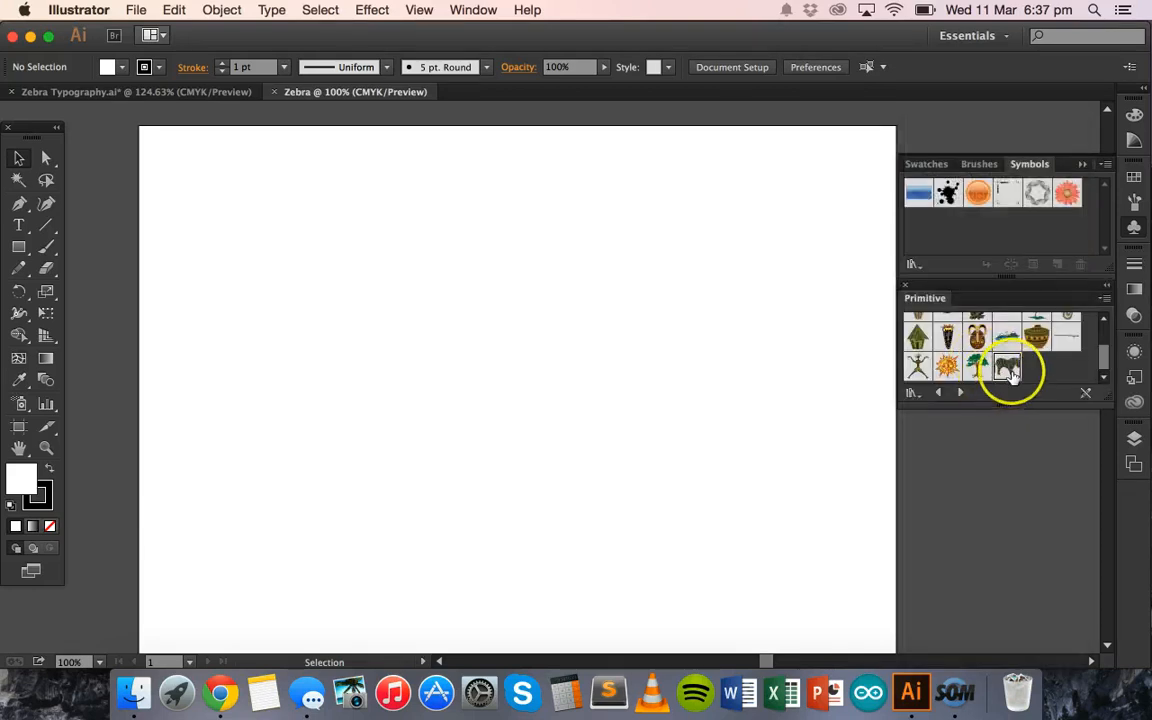
- Place one instance of the Zebra symbol from the Primitive library on the upper half of the artboard
mouse_move(1103, 358)
left_mouse_down()
mouse_move(1102, 338)
mouse_move(1106, 371)
left_mouse_up()
left_click(1004, 370)
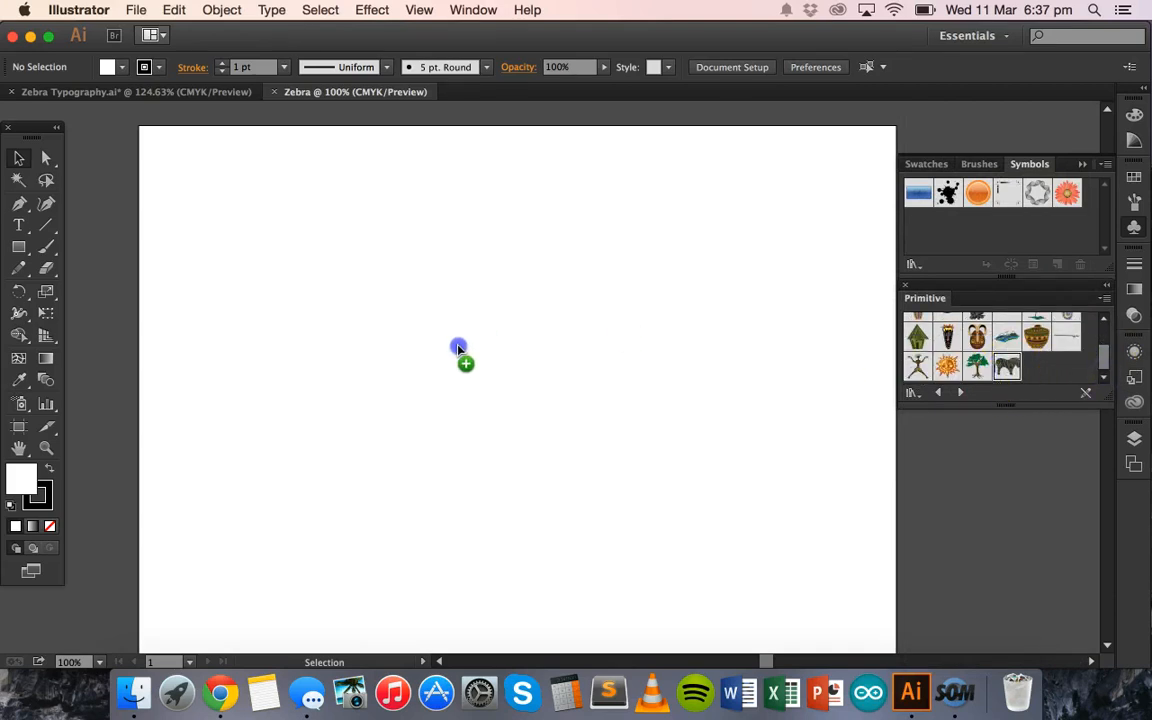
left_click_drag(458, 348, 426, 336)
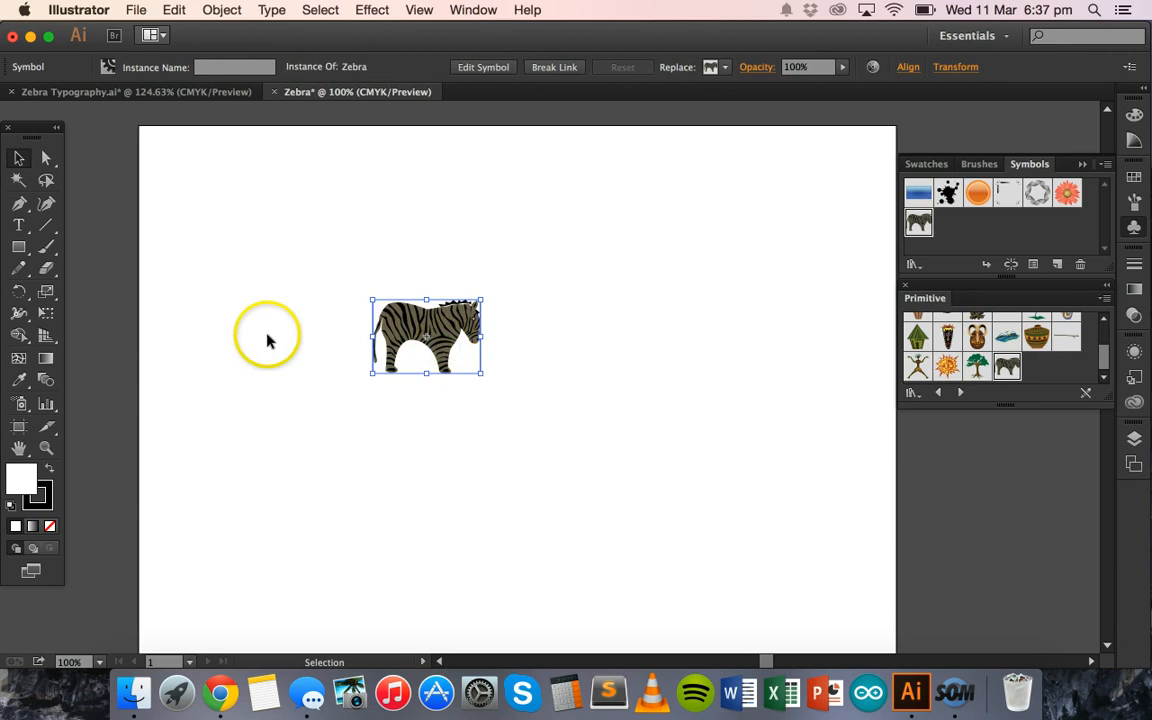
left_click(198, 222)
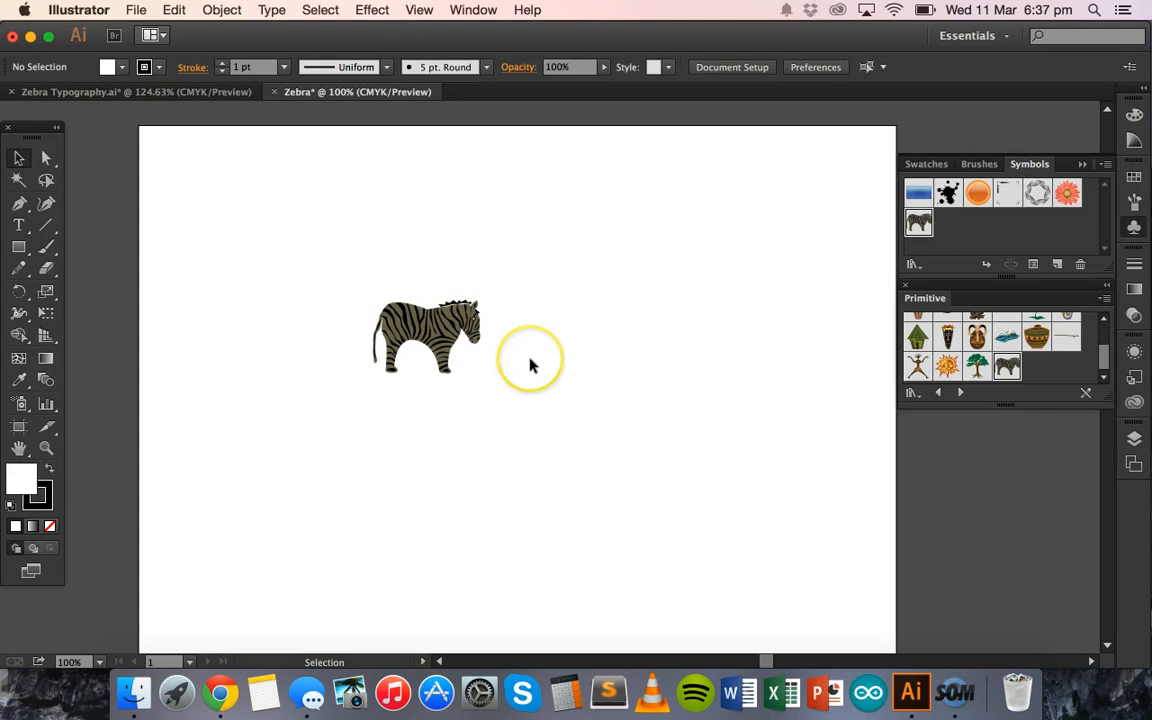
left_click(509, 363)
left_click(455, 369)
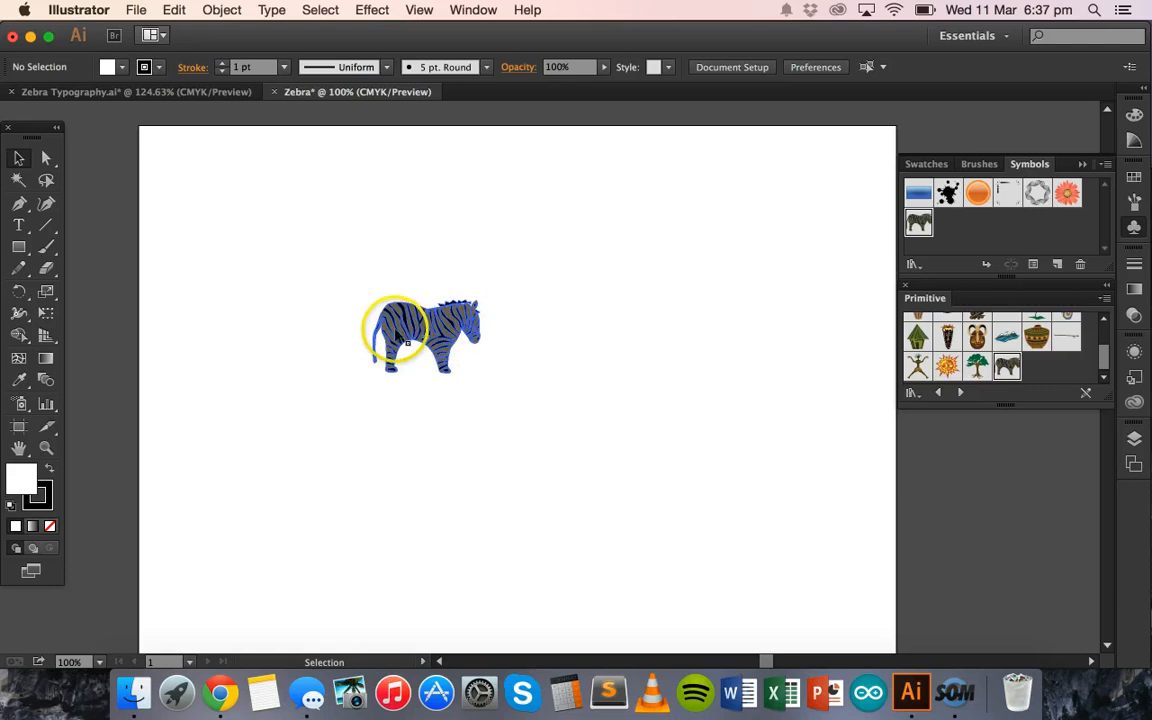
- Edit the Zebra symbol's definition so the whole zebra is filled with black, and exit symbol editing
double_click(398, 330)
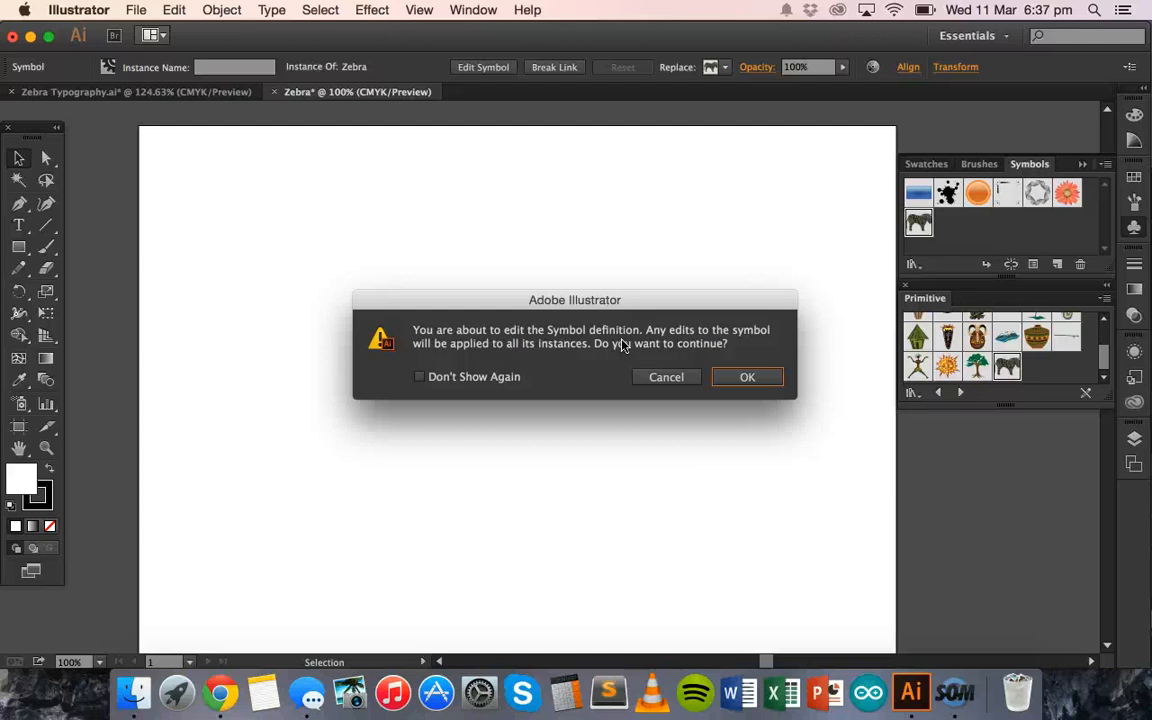
left_click(743, 378)
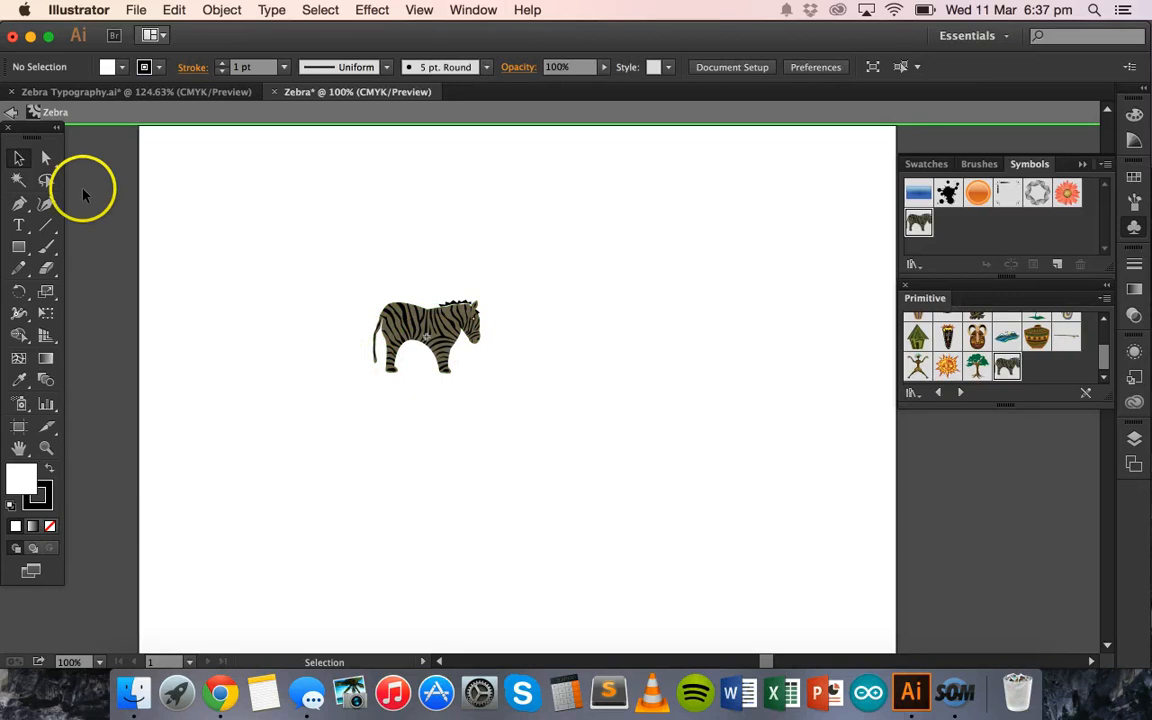
left_click(18, 157)
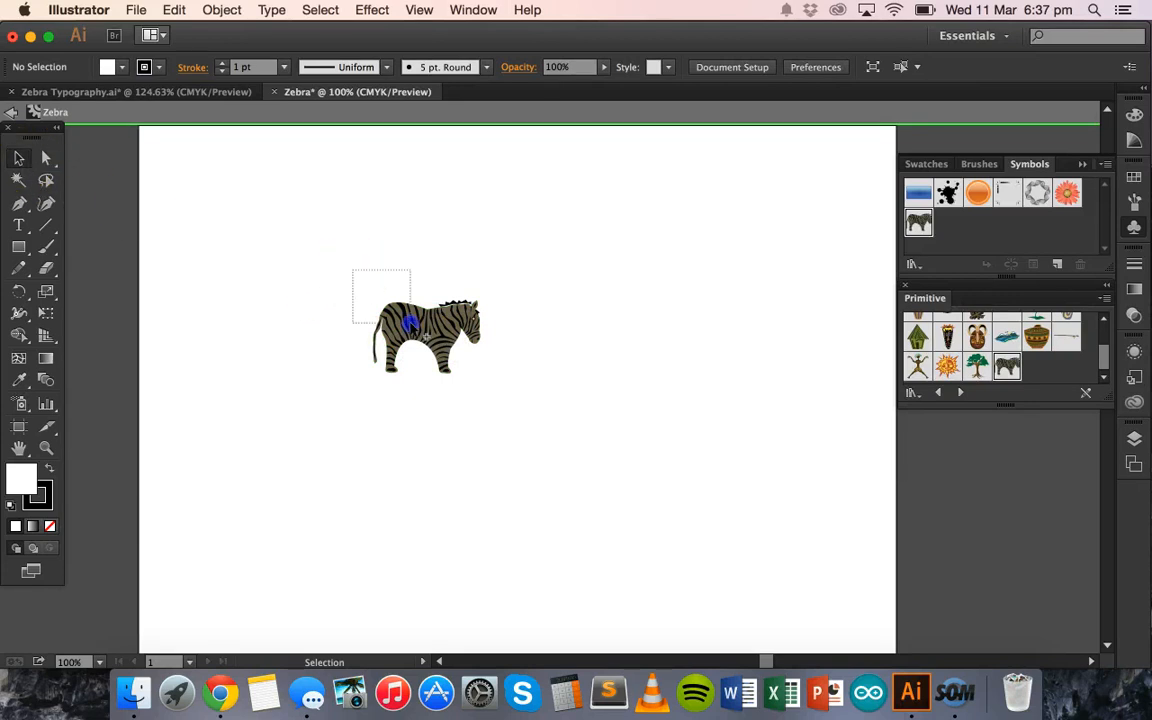
left_click_drag(411, 325, 517, 413)
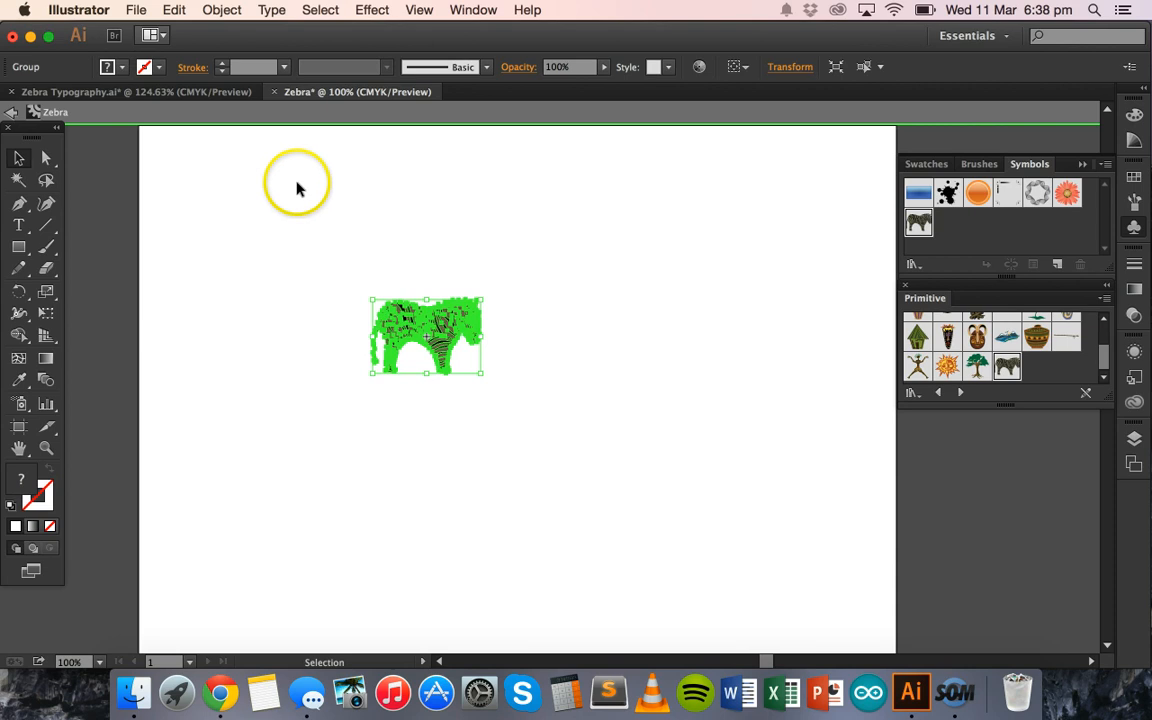
left_click(125, 68)
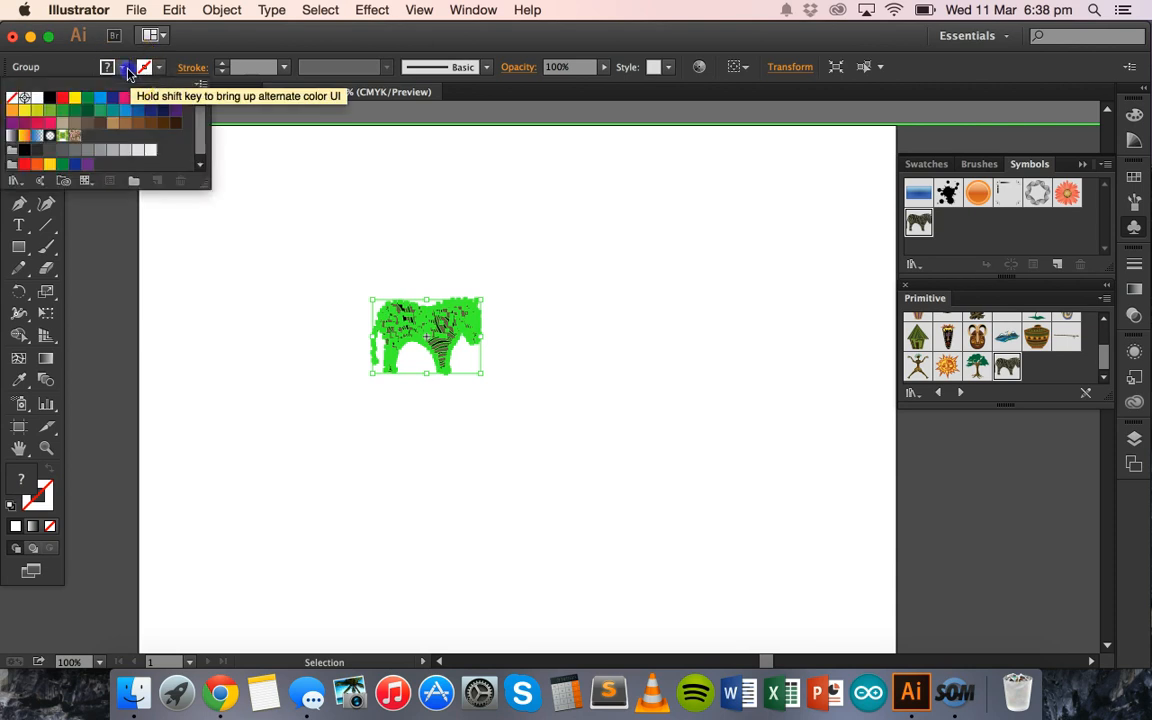
left_click(48, 100)
left_click(226, 231)
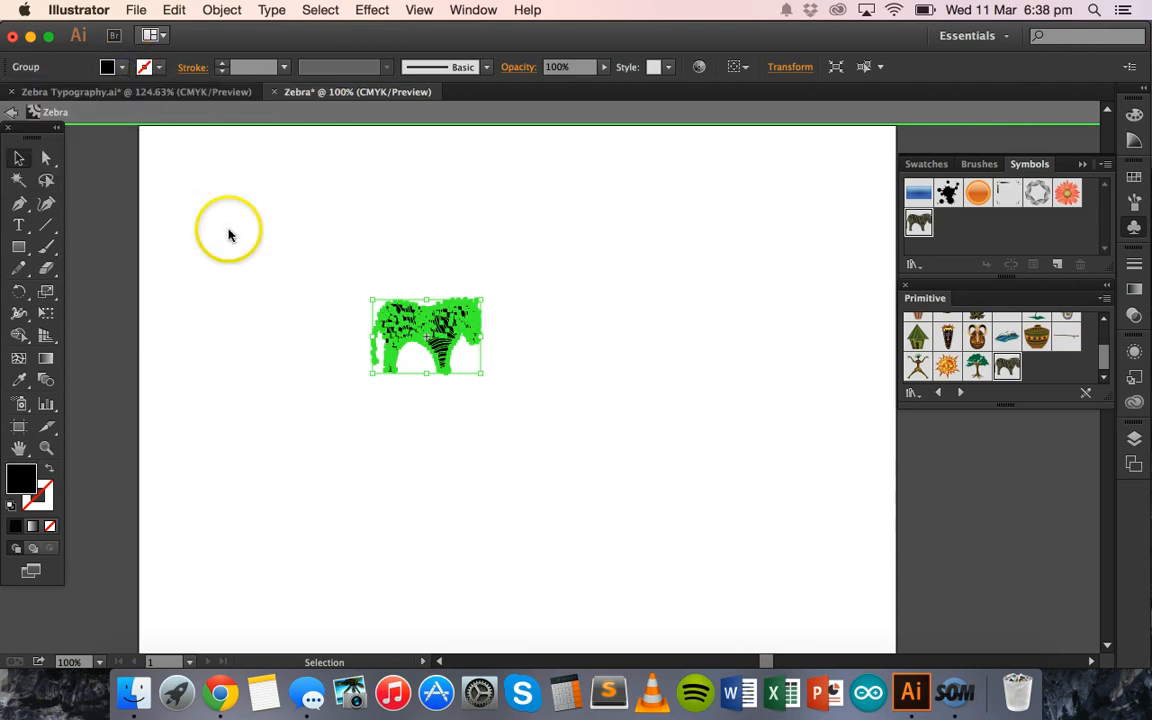
left_click(296, 276)
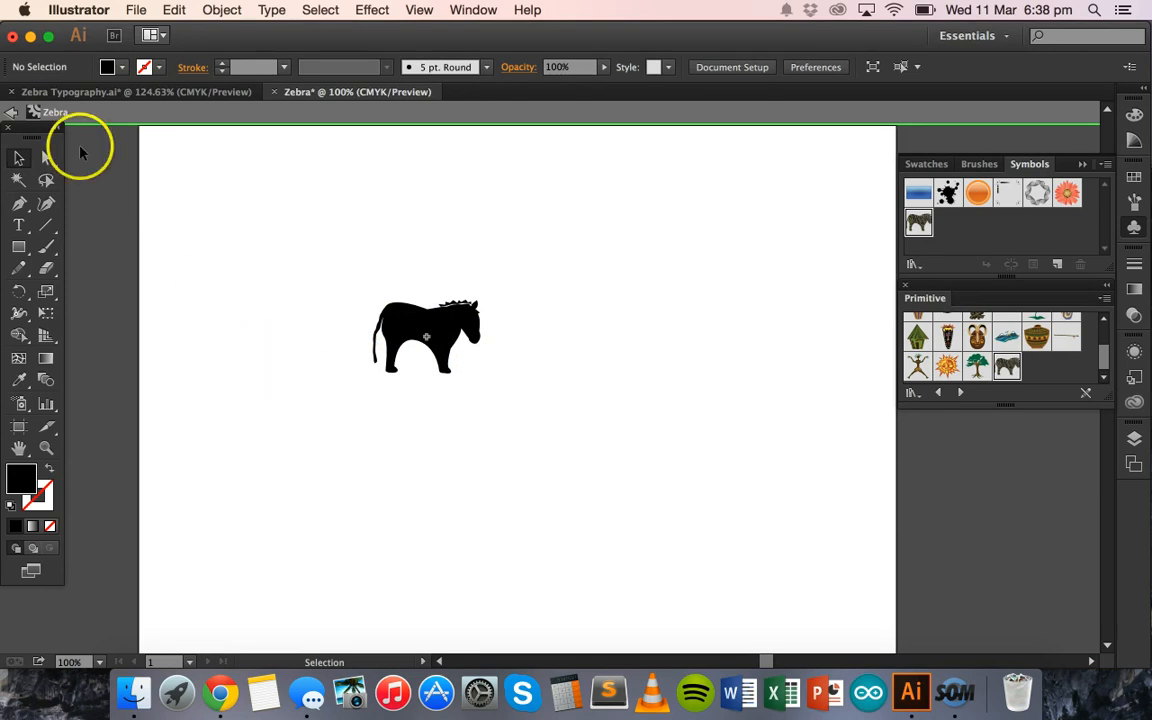
left_click(12, 114)
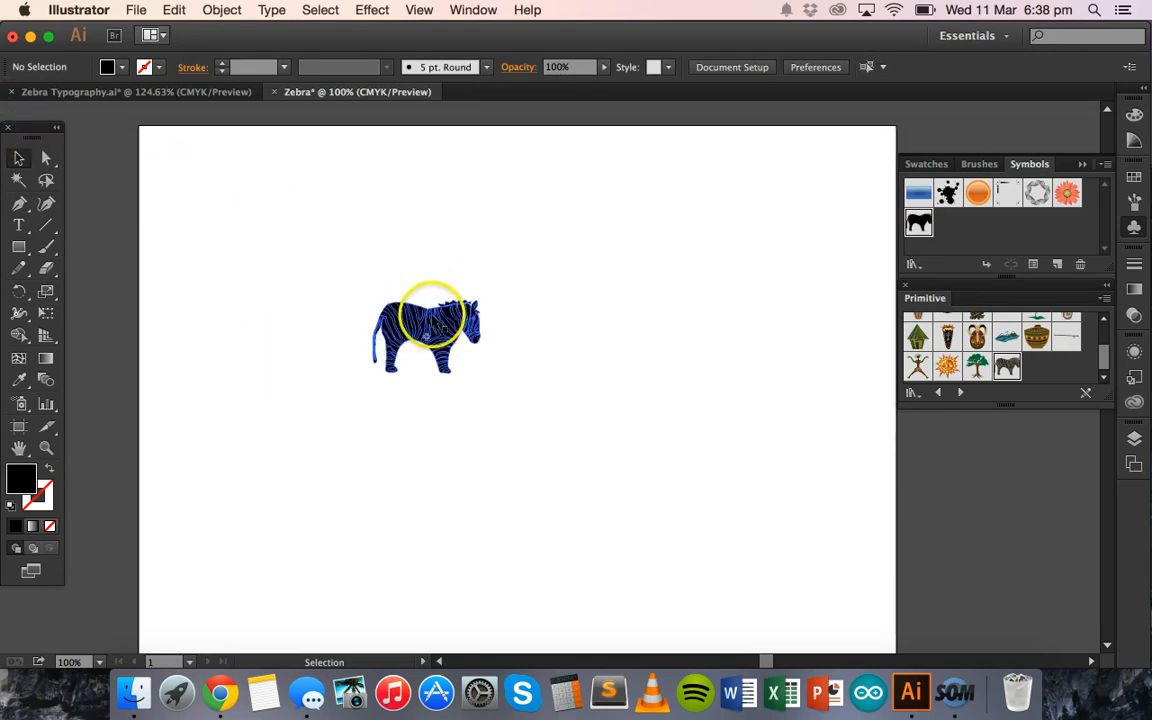
- Enlarge the black zebra proportionally until it fills most of the artboard and centre it on the page
left_click_drag(439, 329, 519, 351)
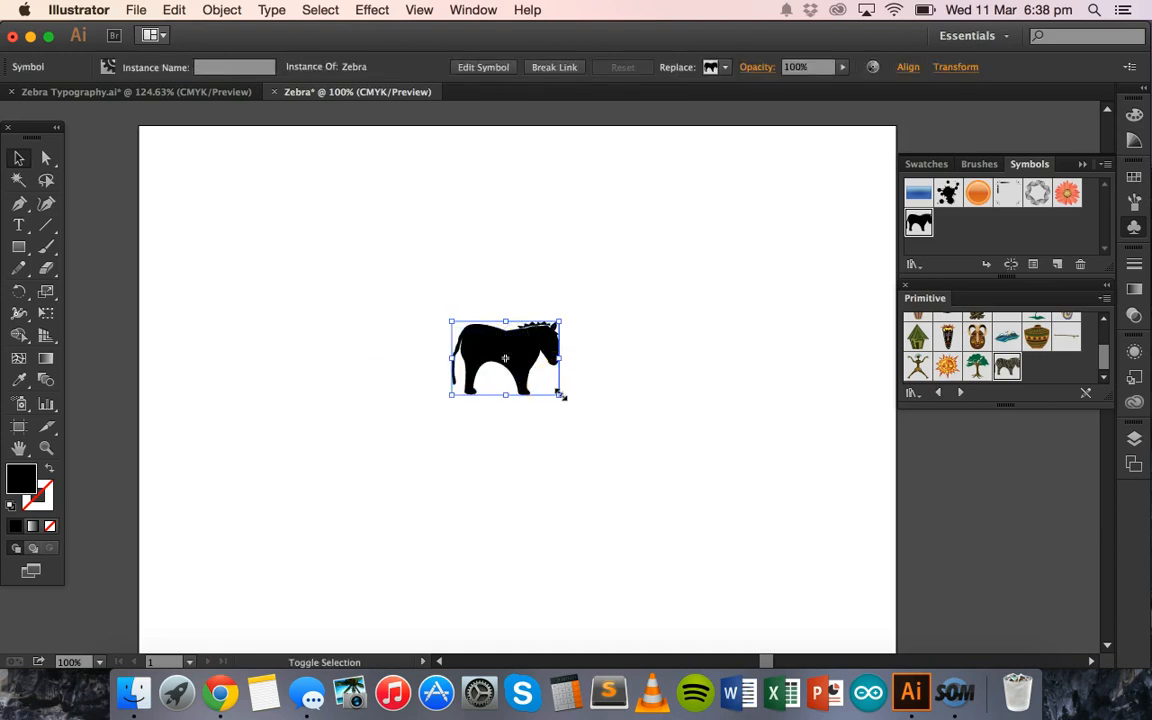
left_click_drag(559, 393, 855, 594)
left_click_drag(725, 458, 540, 331)
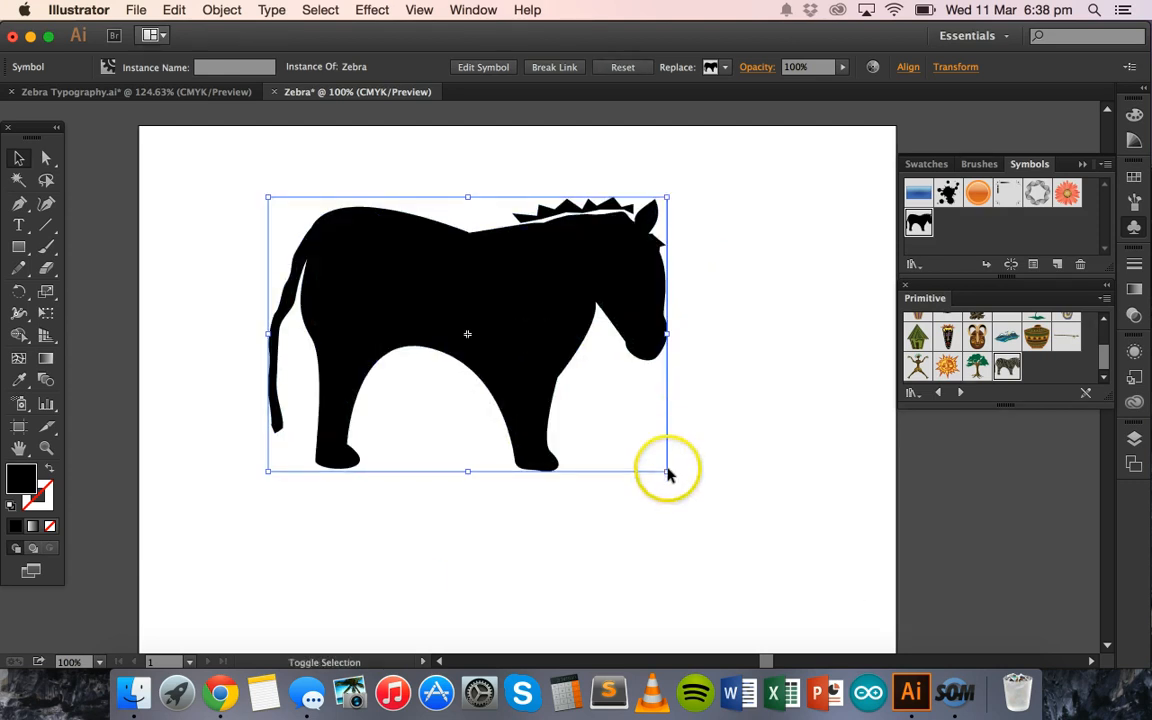
left_click_drag(707, 490, 775, 550)
left_click_drag(527, 360, 561, 369)
left_click(174, 291)
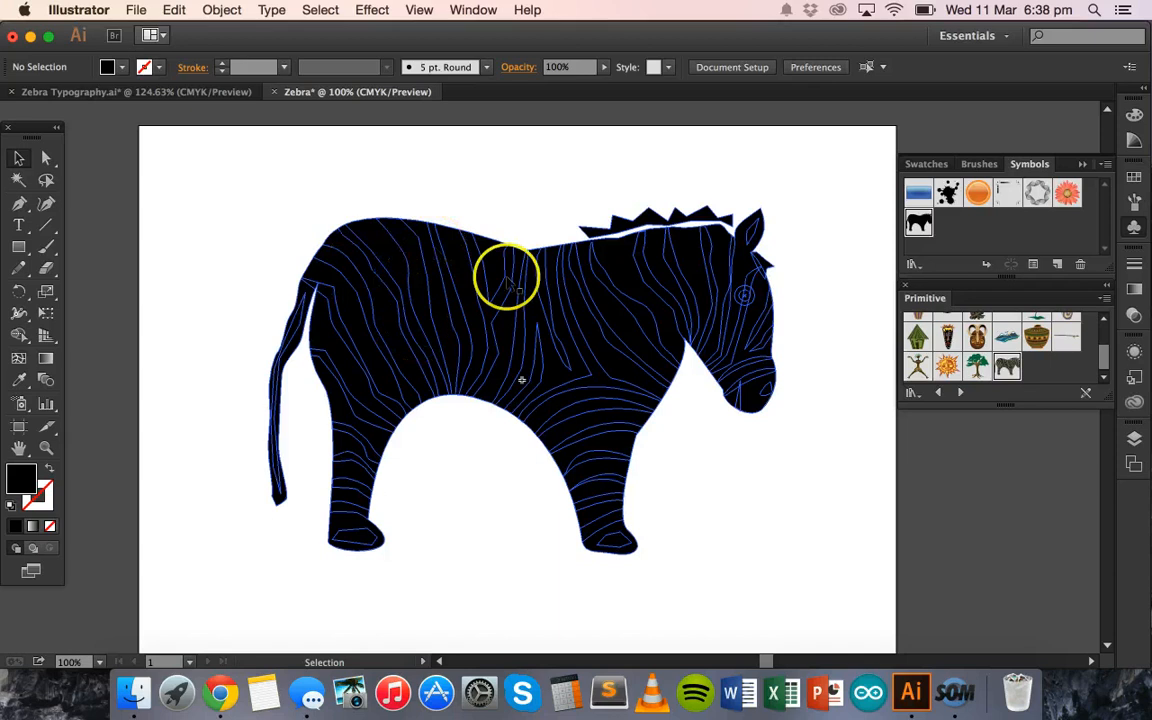
- Move the black zebra slightly to the right on the artboard, and undo the extra trial move up and to the left
left_click(493, 350)
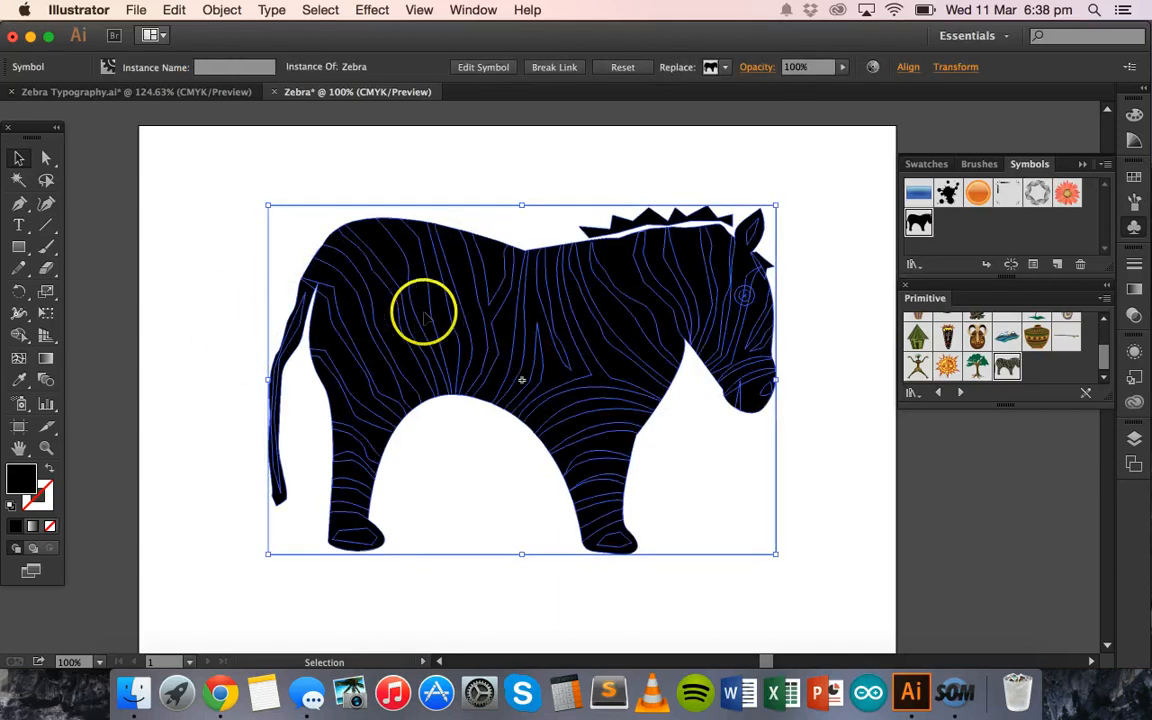
right_click(463, 307)
left_click(425, 280)
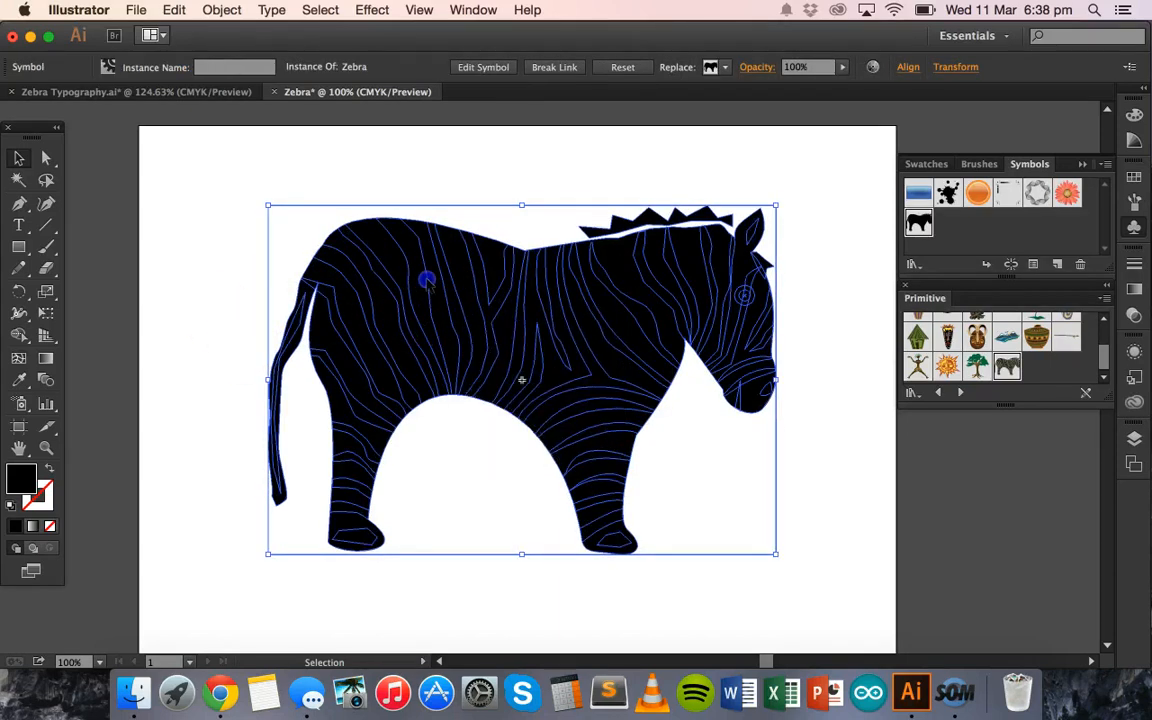
left_click_drag(427, 278, 440, 278)
left_click_drag(424, 277, 376, 271)
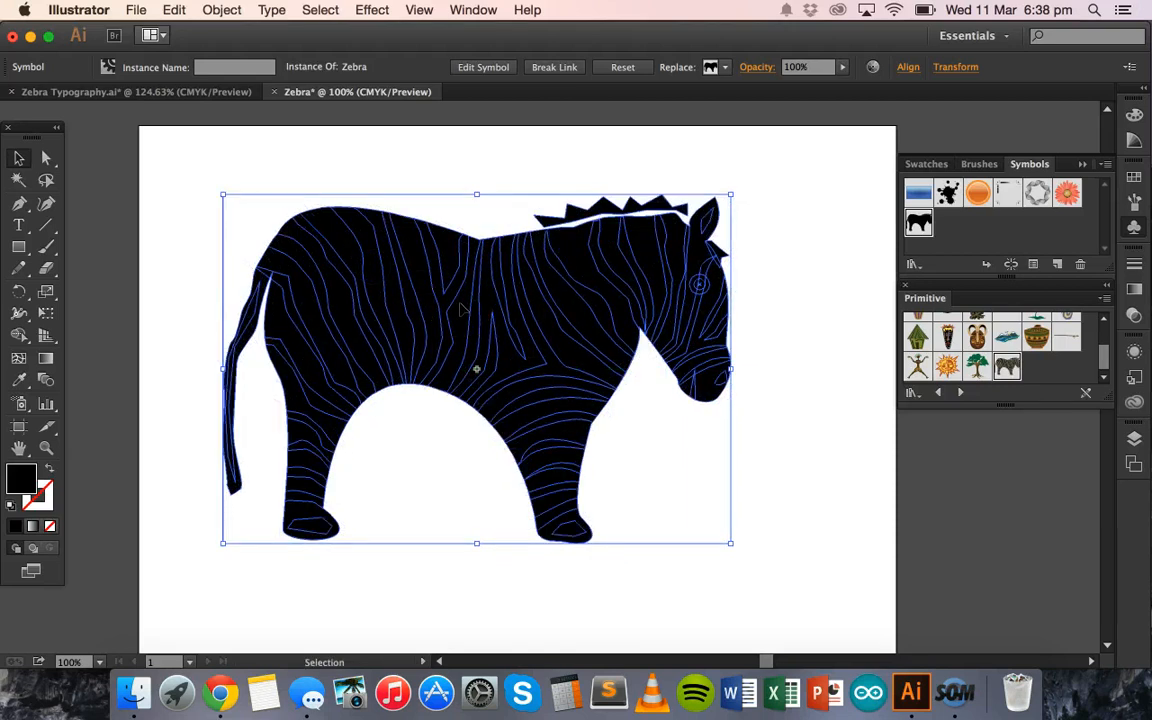
key("ctrl+z")
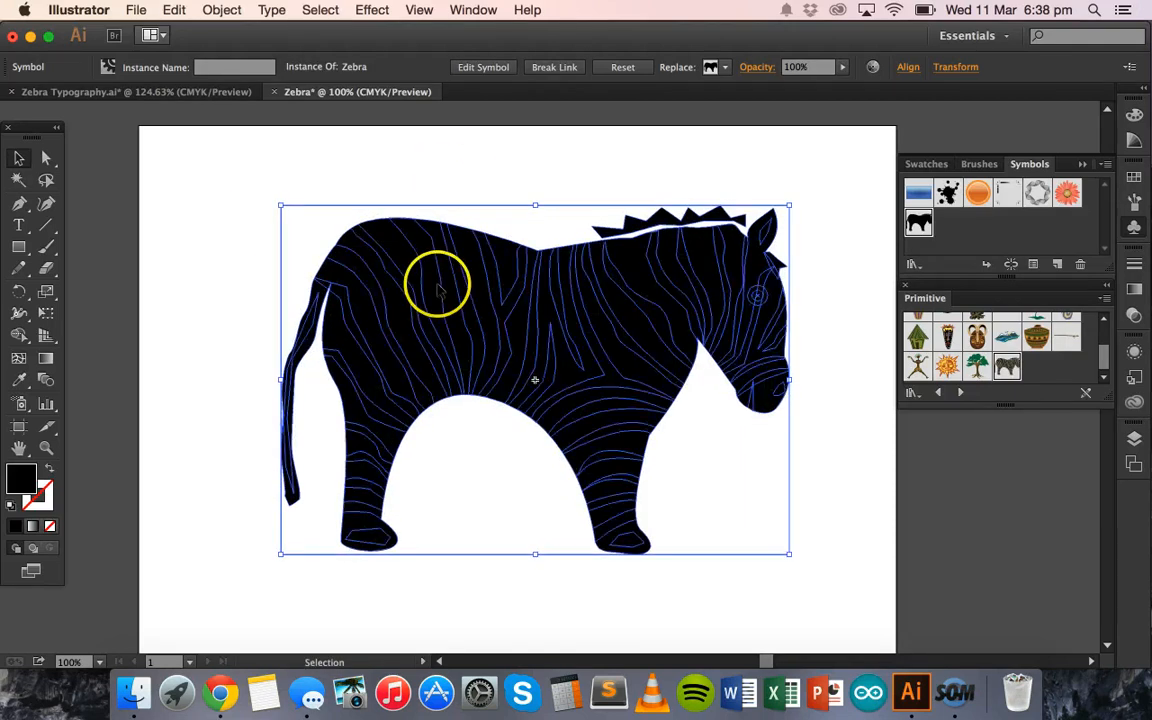
- Display the document's layers and lock the Zebra object inside Layer 1
left_click(473, 10)
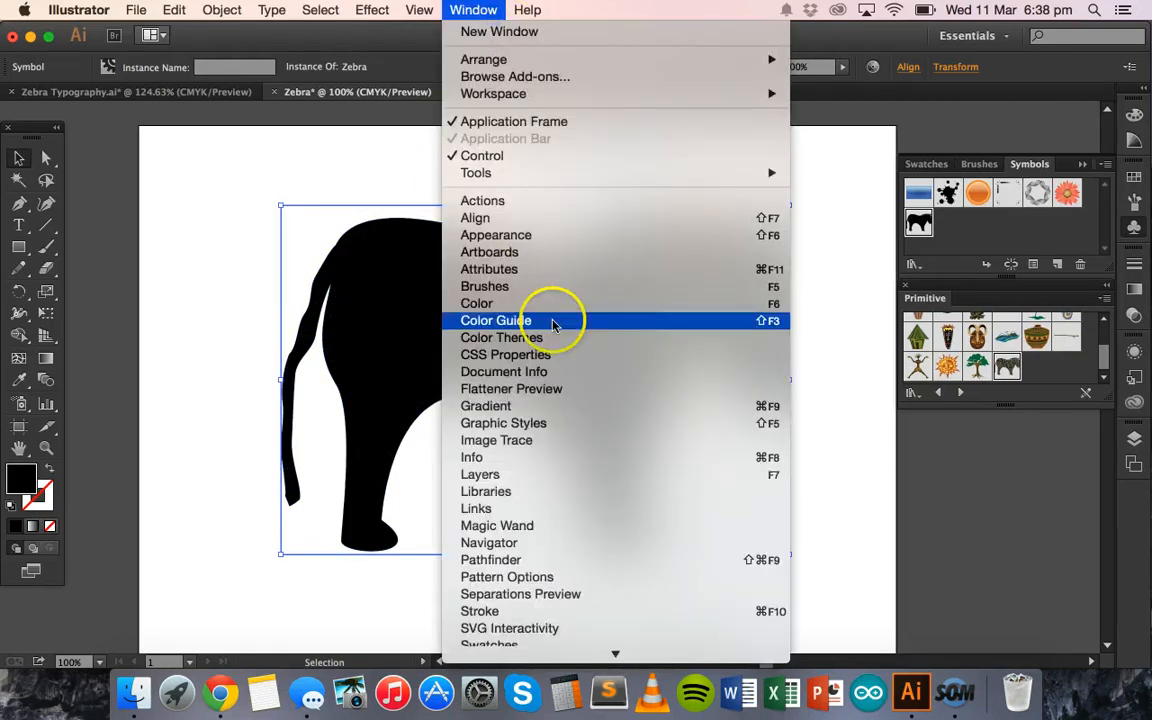
left_click(535, 472)
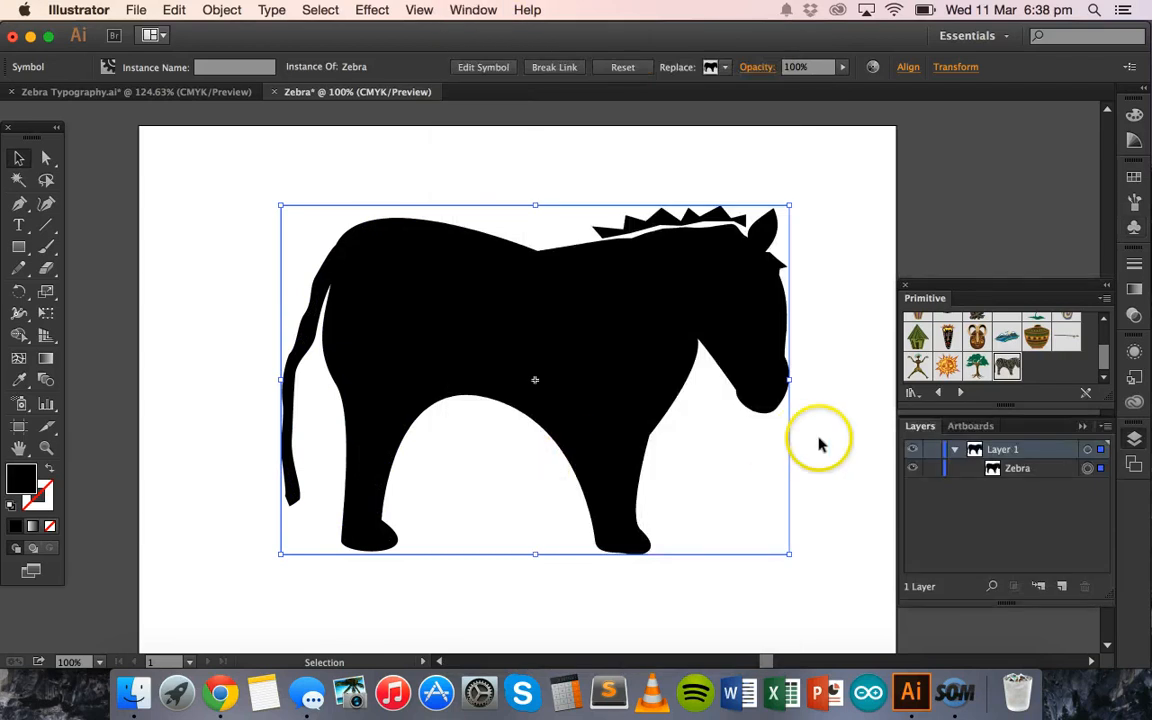
left_click(955, 451)
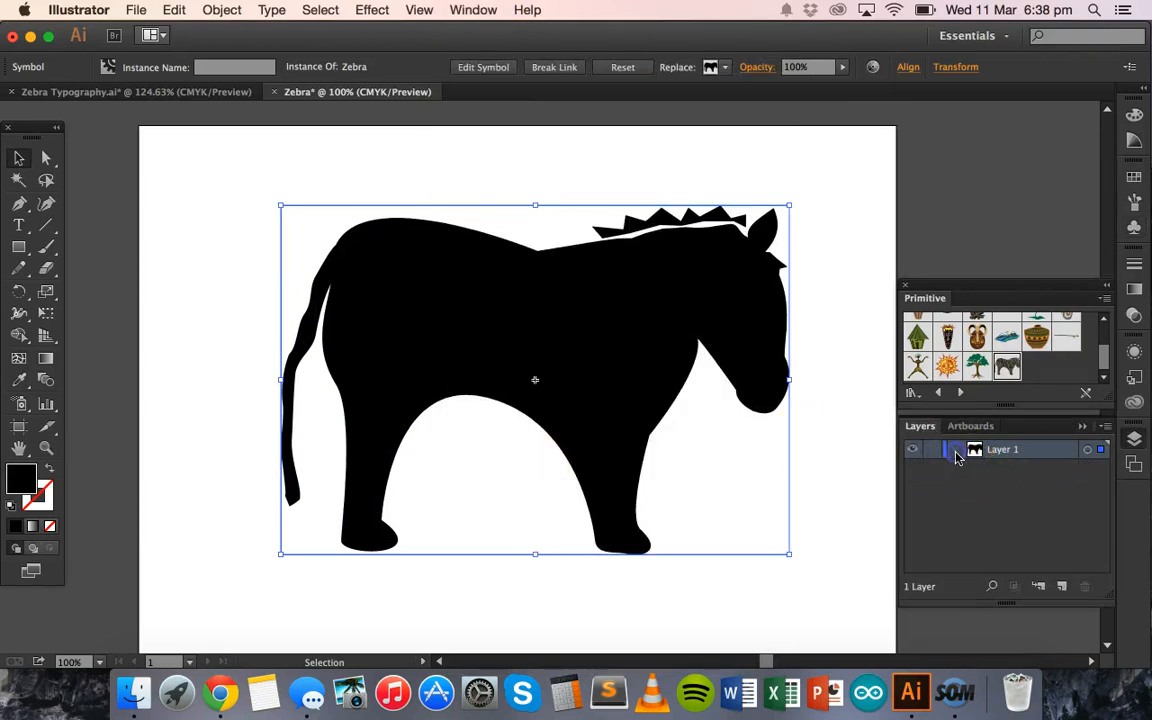
left_click(955, 451)
left_click(1020, 468)
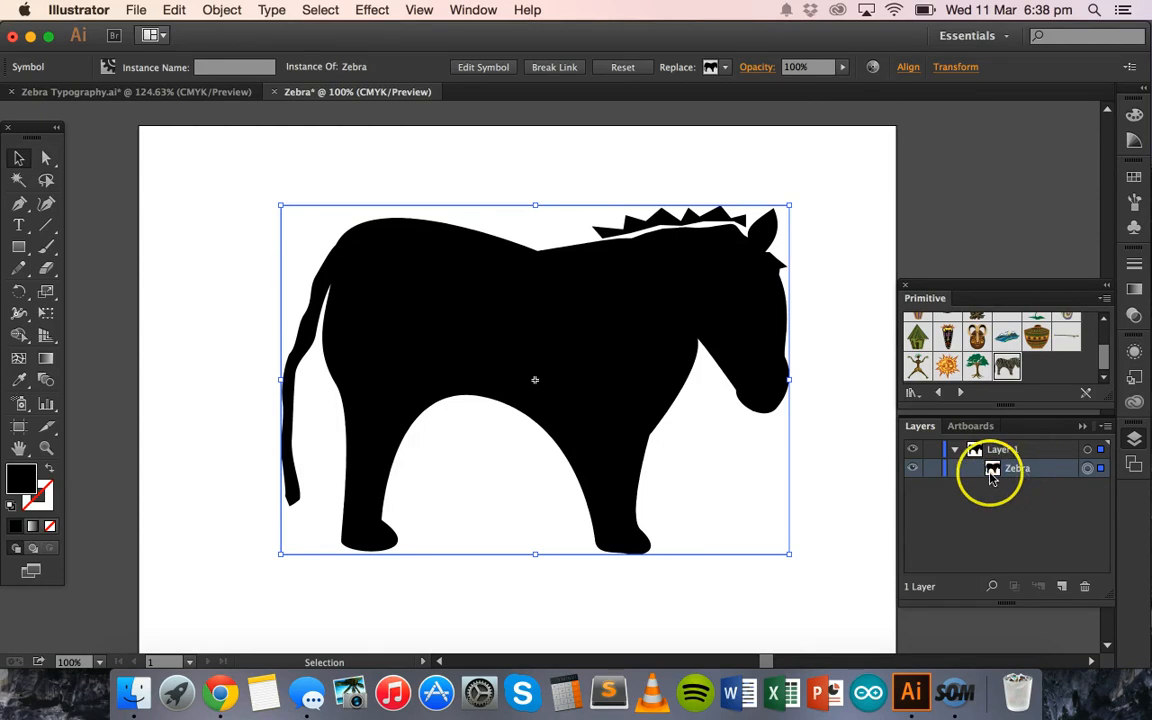
left_click(932, 474)
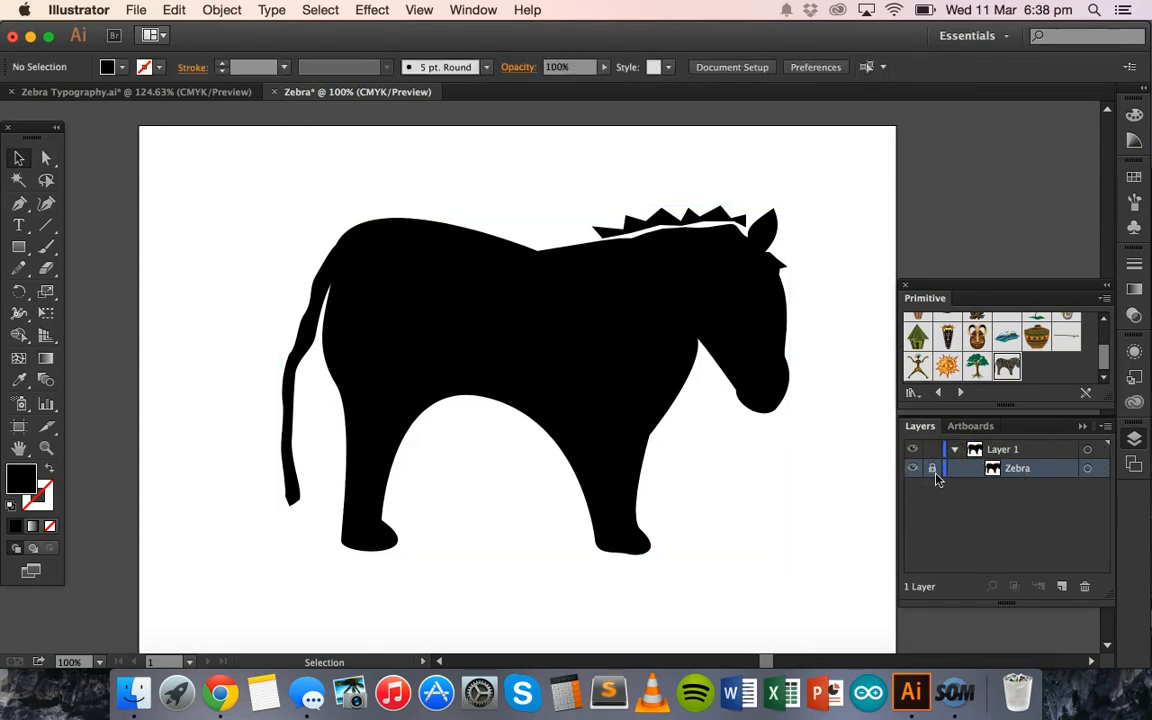
- Try to select and move the locked zebra on the artboard
left_click(518, 299)
right_click(643, 400)
left_click_drag(376, 265, 473, 297)
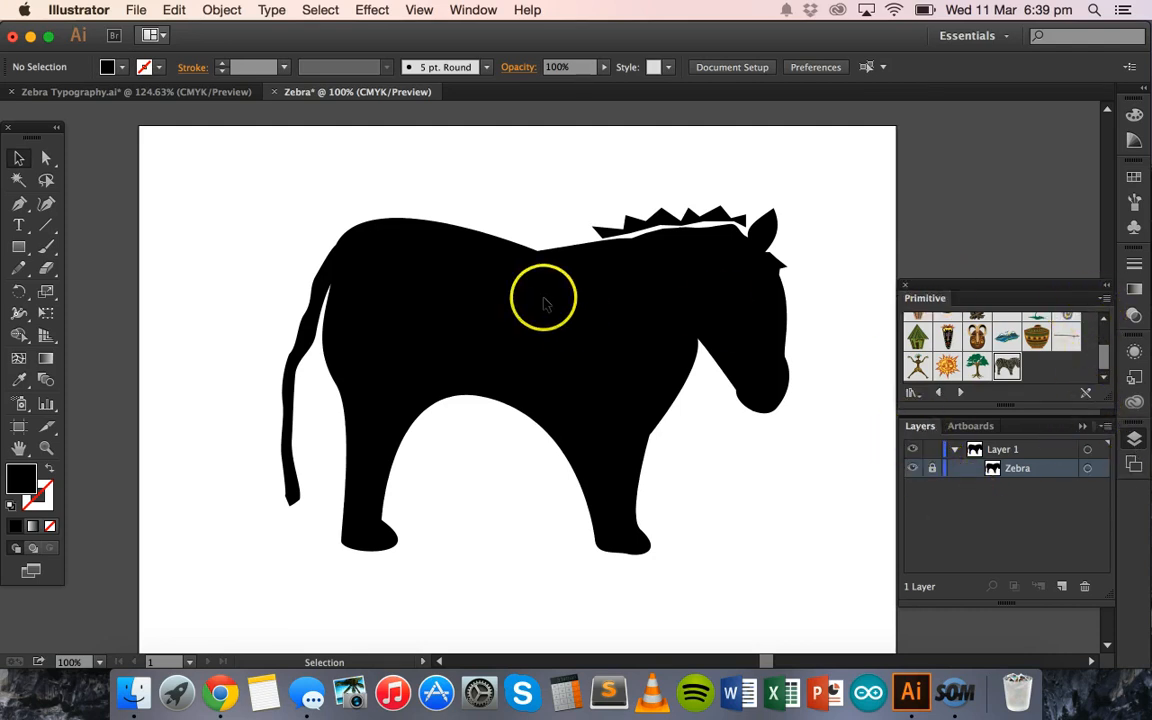
- Add the word "zebra" as white text on the zebra's upper rump and set its size to 60 pt
left_click(20, 227)
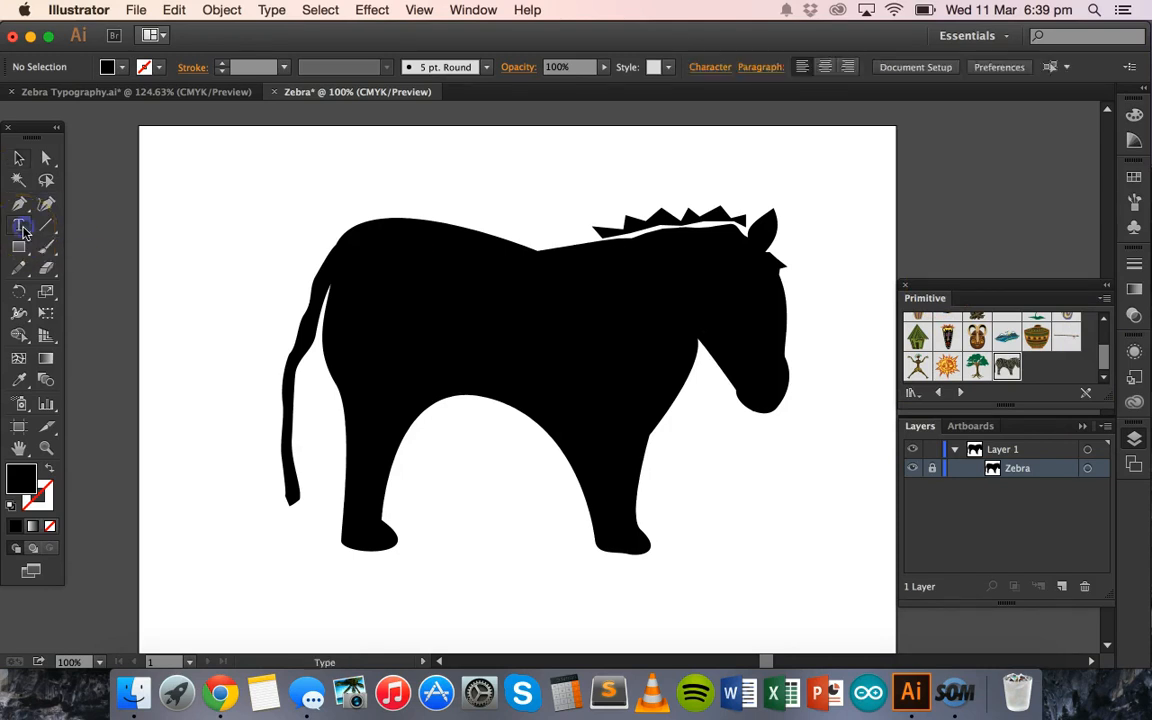
left_click(356, 264)
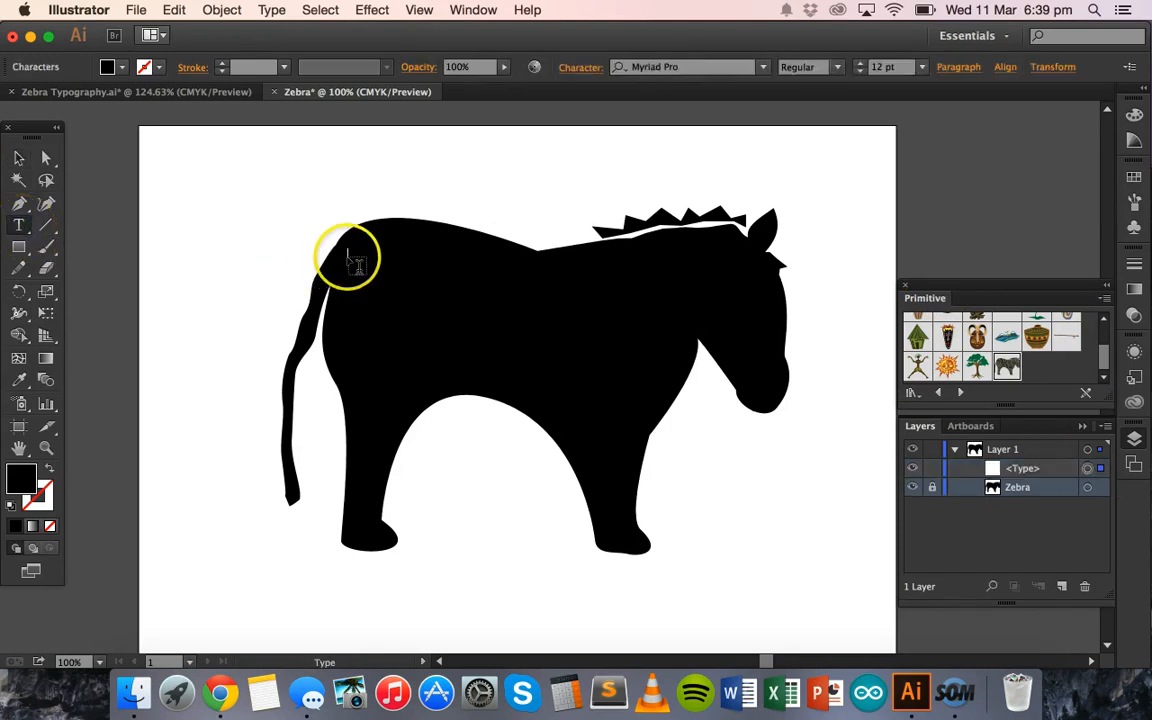
left_click(116, 66)
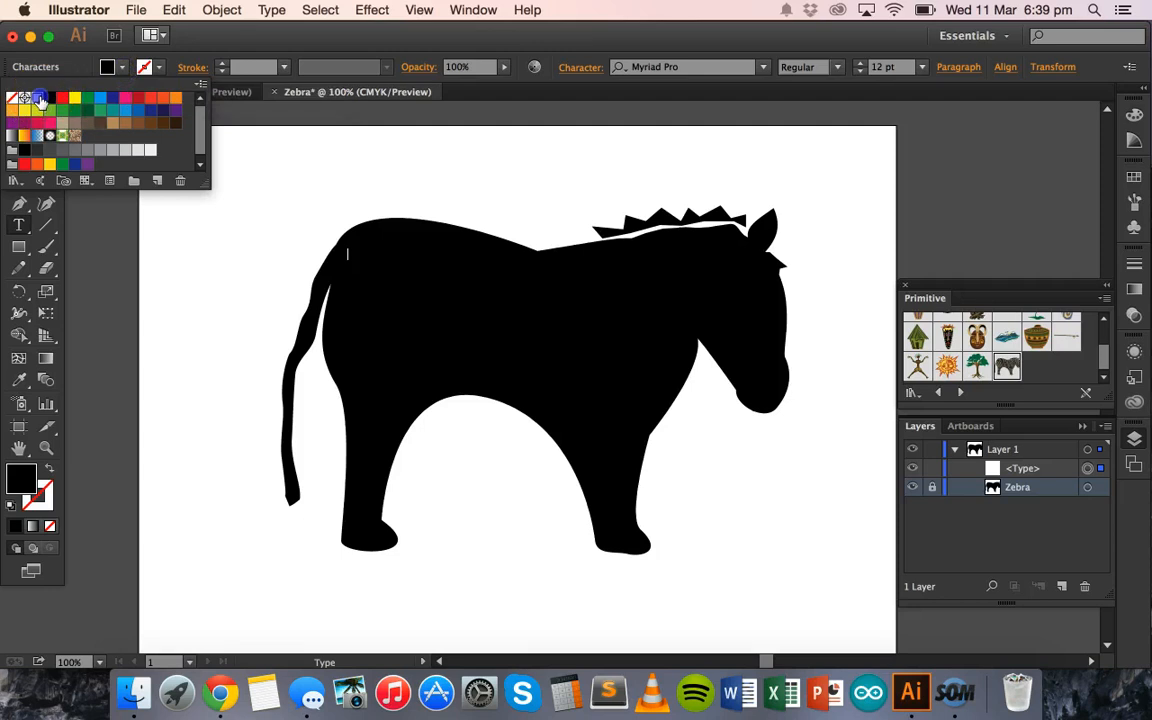
left_click(444, 40)
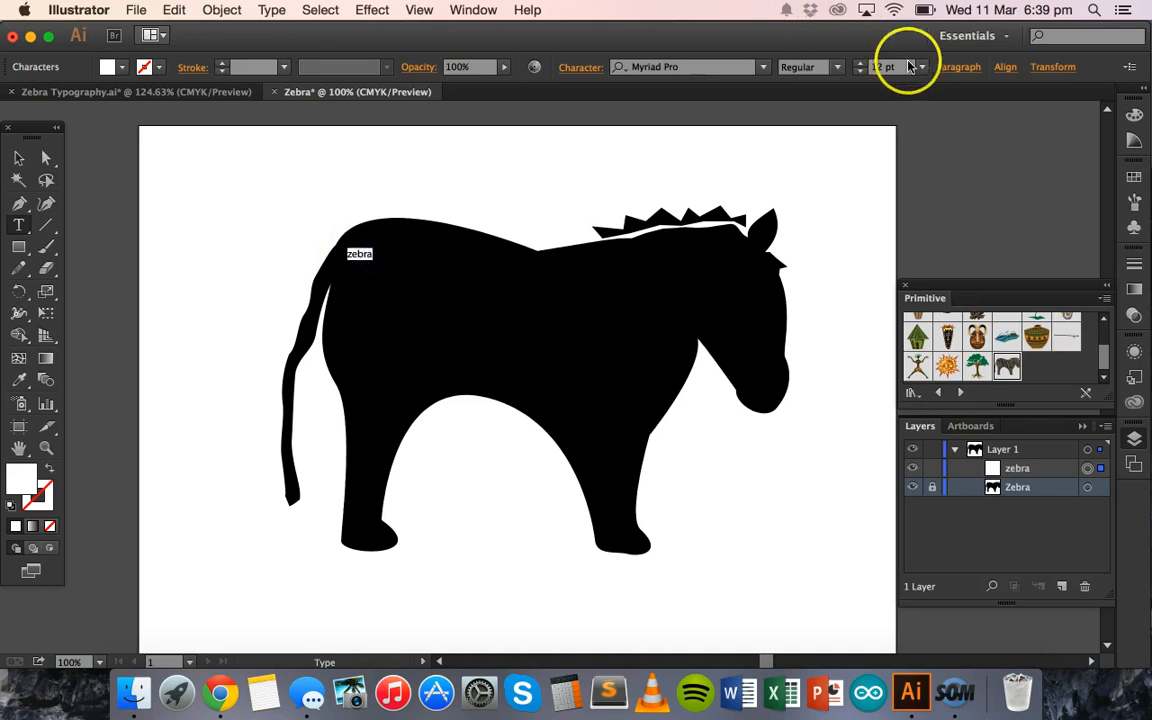
left_click(921, 70)
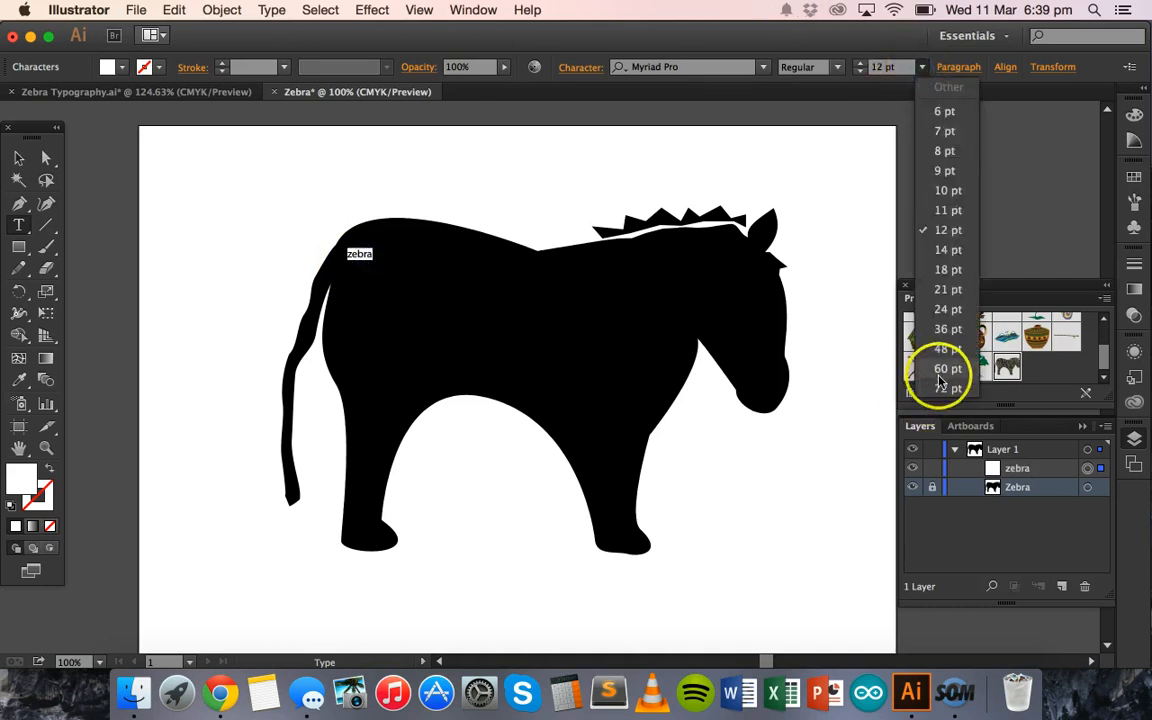
left_click(940, 372)
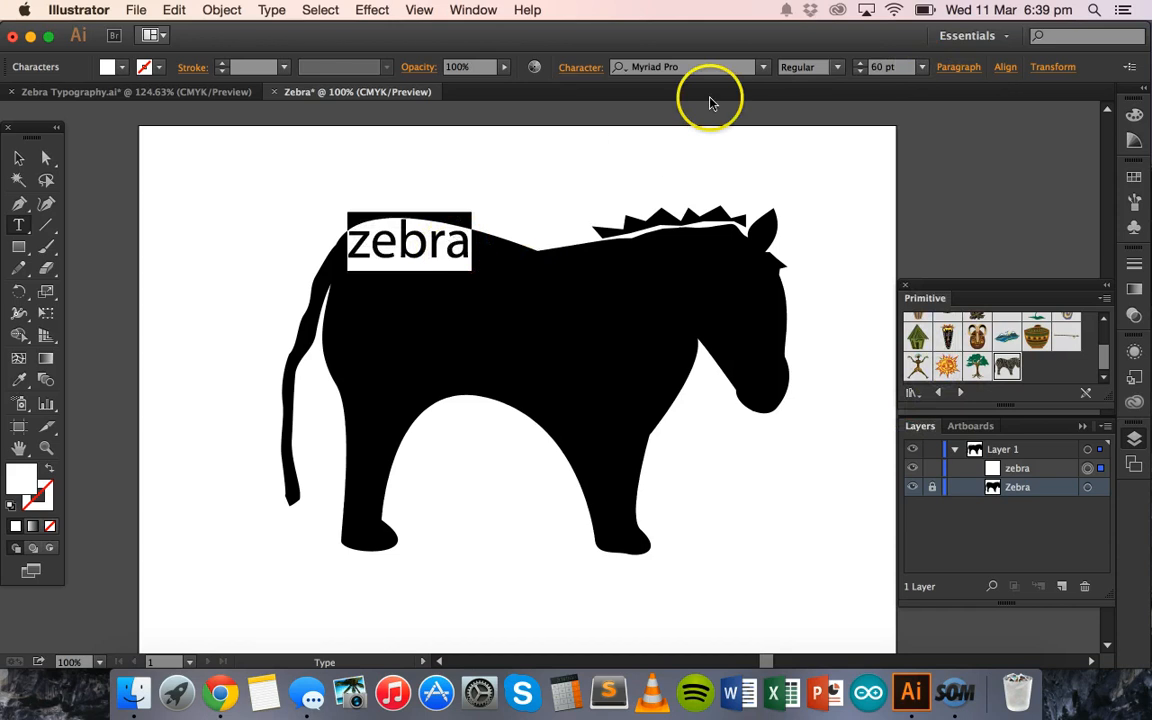
- Set the font of the "zebra" text to Trattatello and move the word slightly down inside the rump
left_click_drag(350, 240, 465, 243)
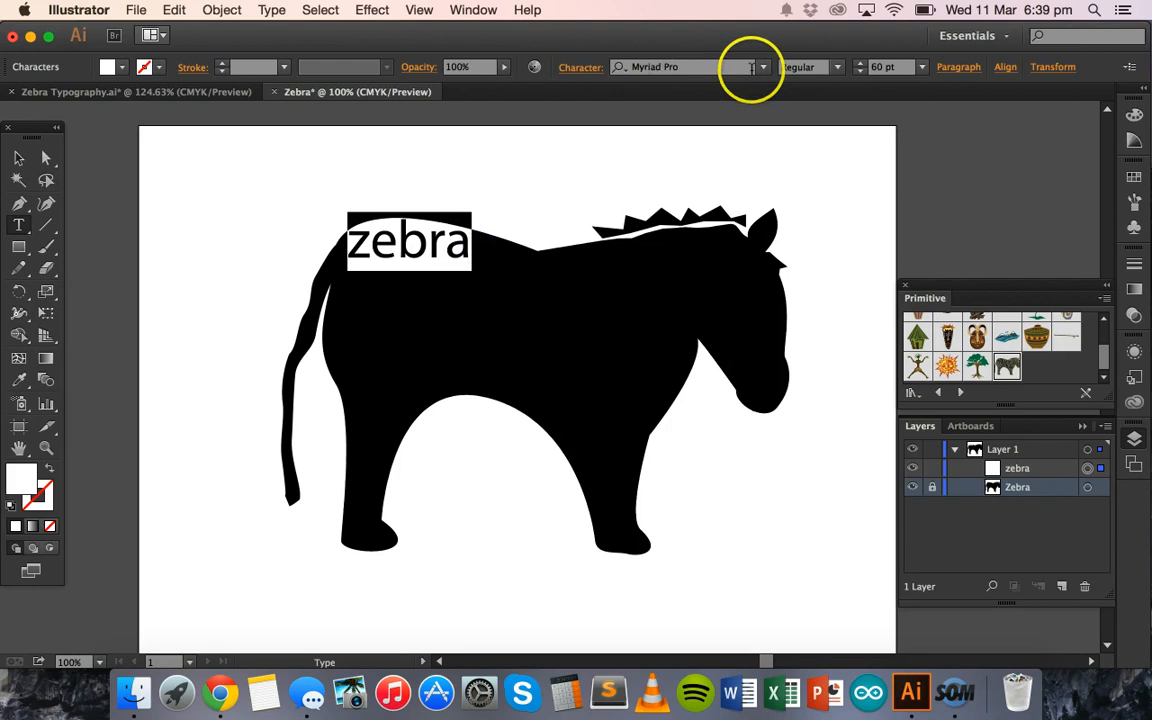
left_click(762, 70)
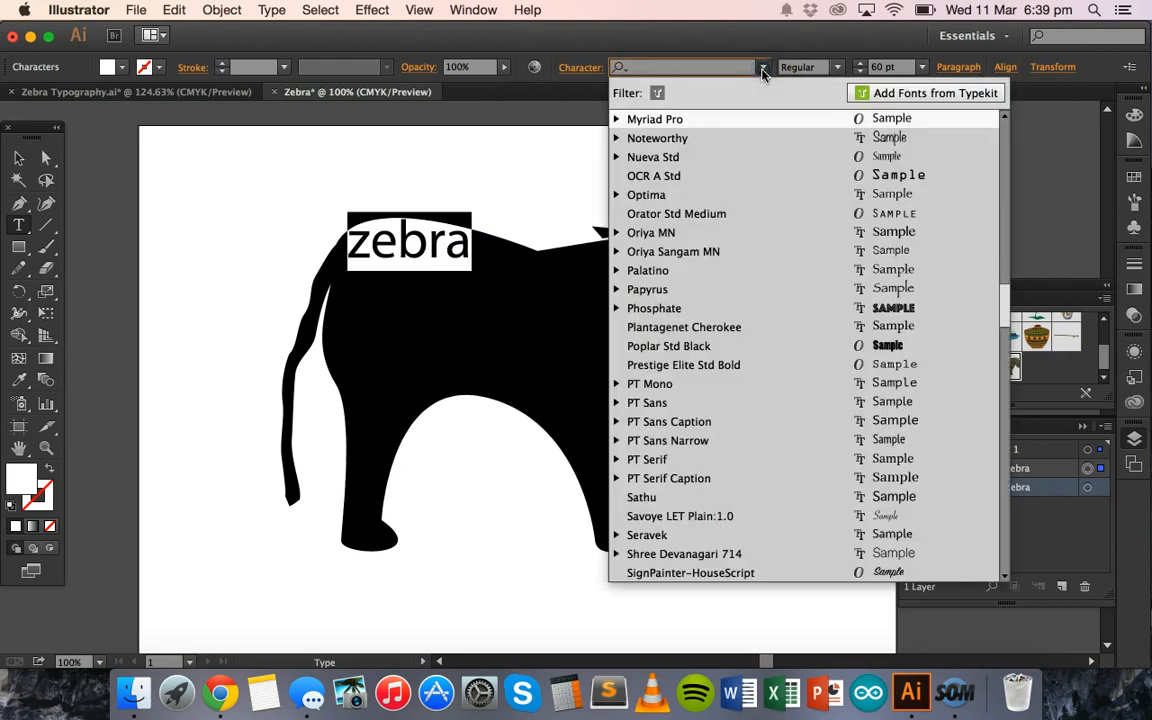
left_click(762, 70)
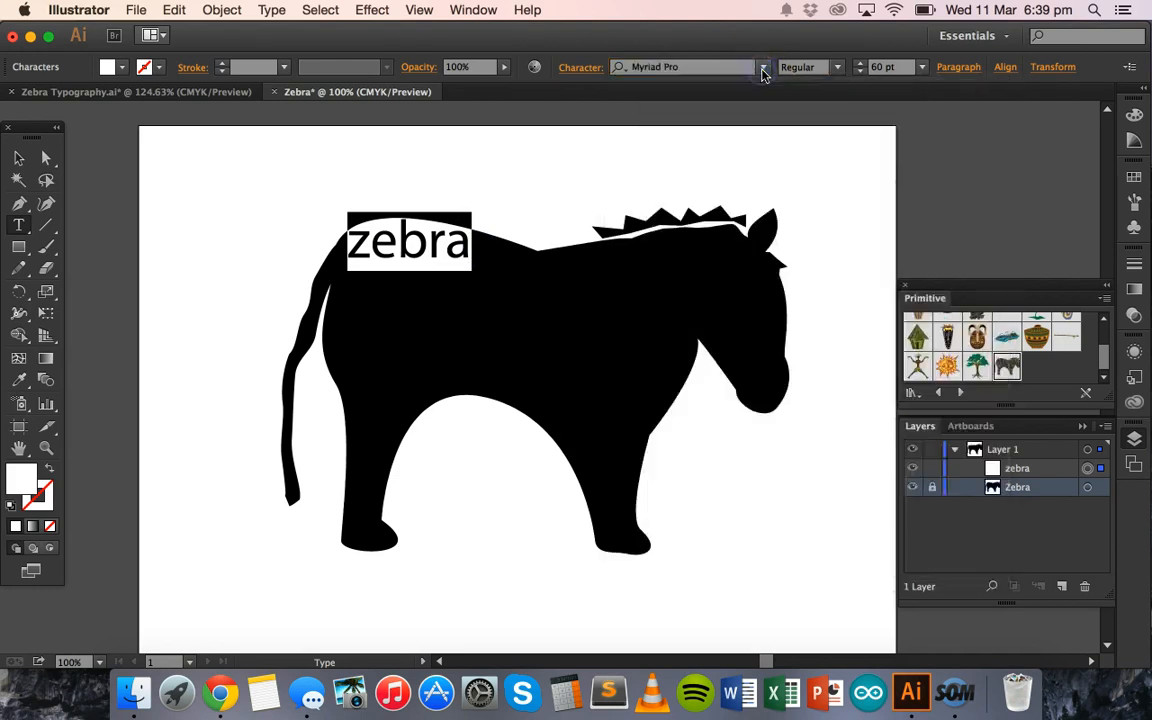
left_click(760, 72)
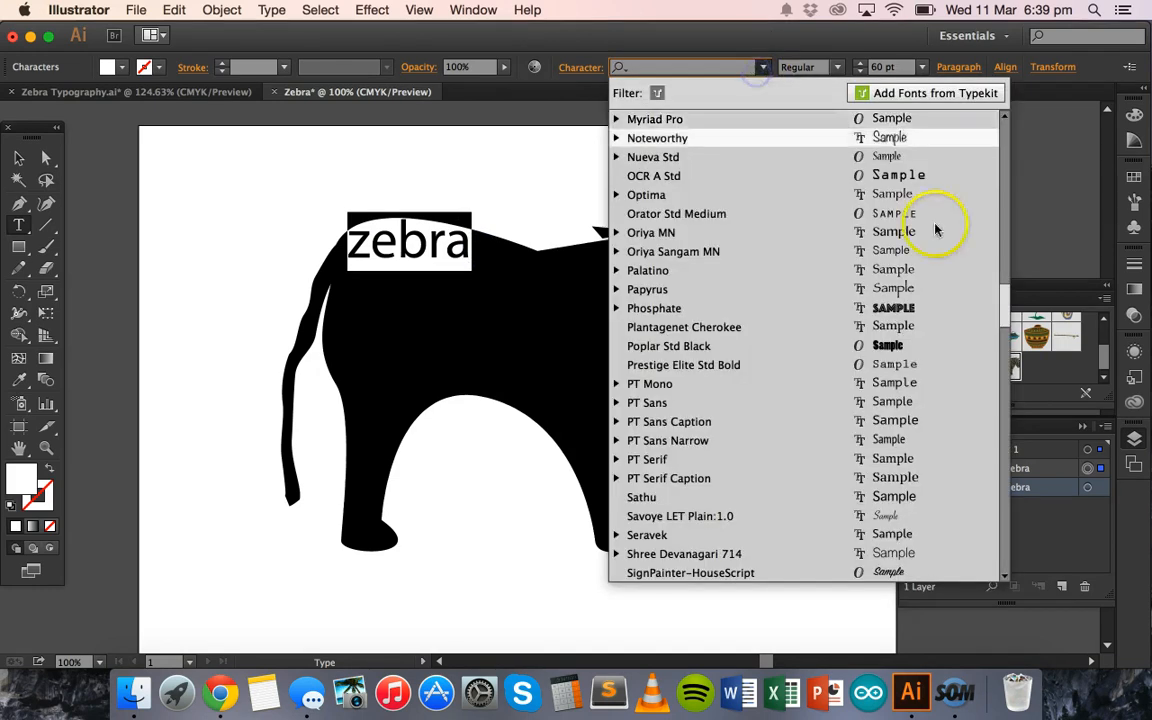
left_click_drag(1008, 300, 1011, 373)
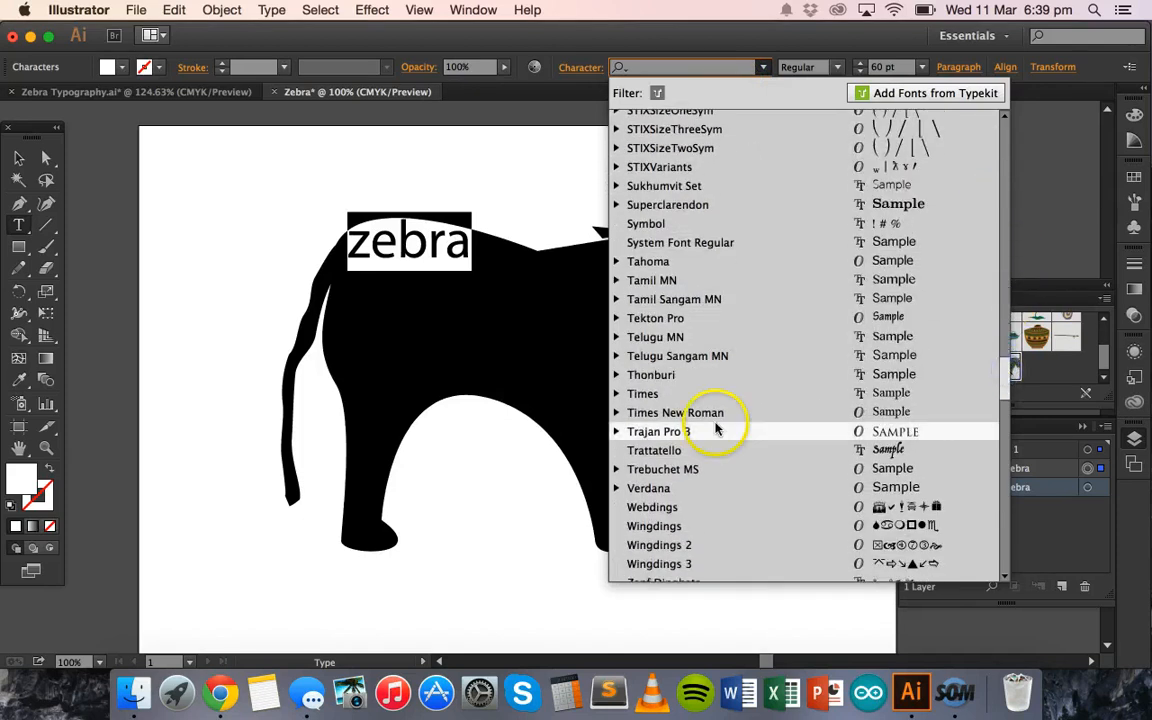
left_click(655, 451)
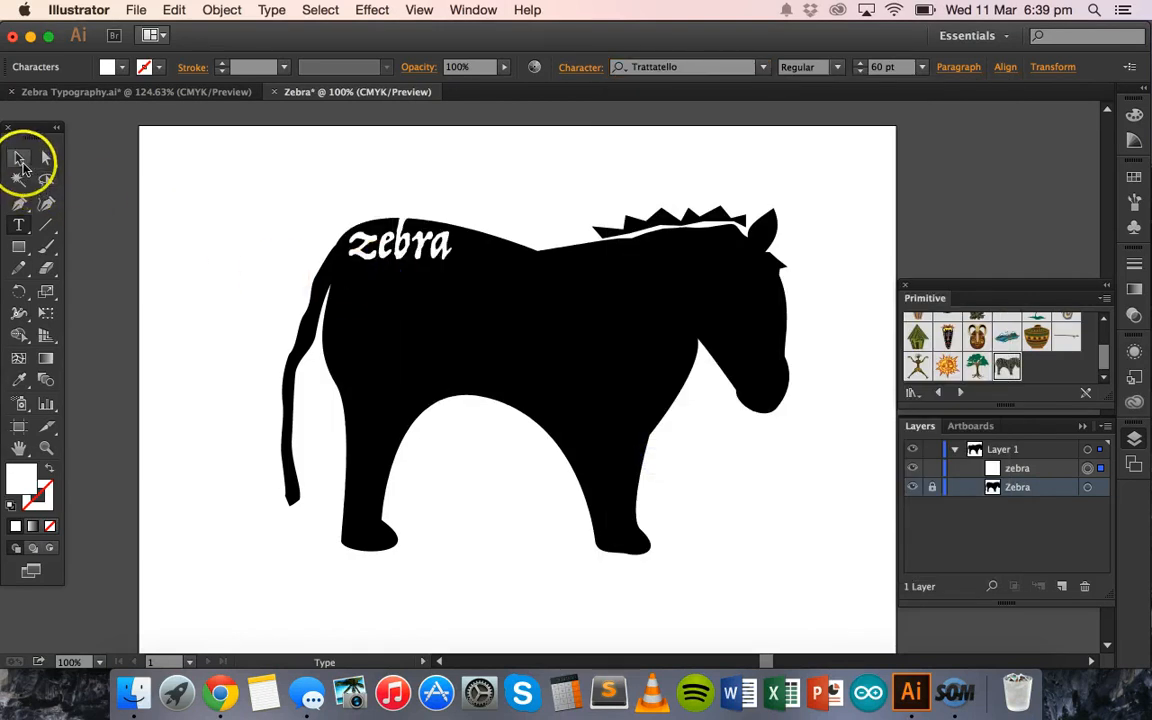
left_click(22, 160)
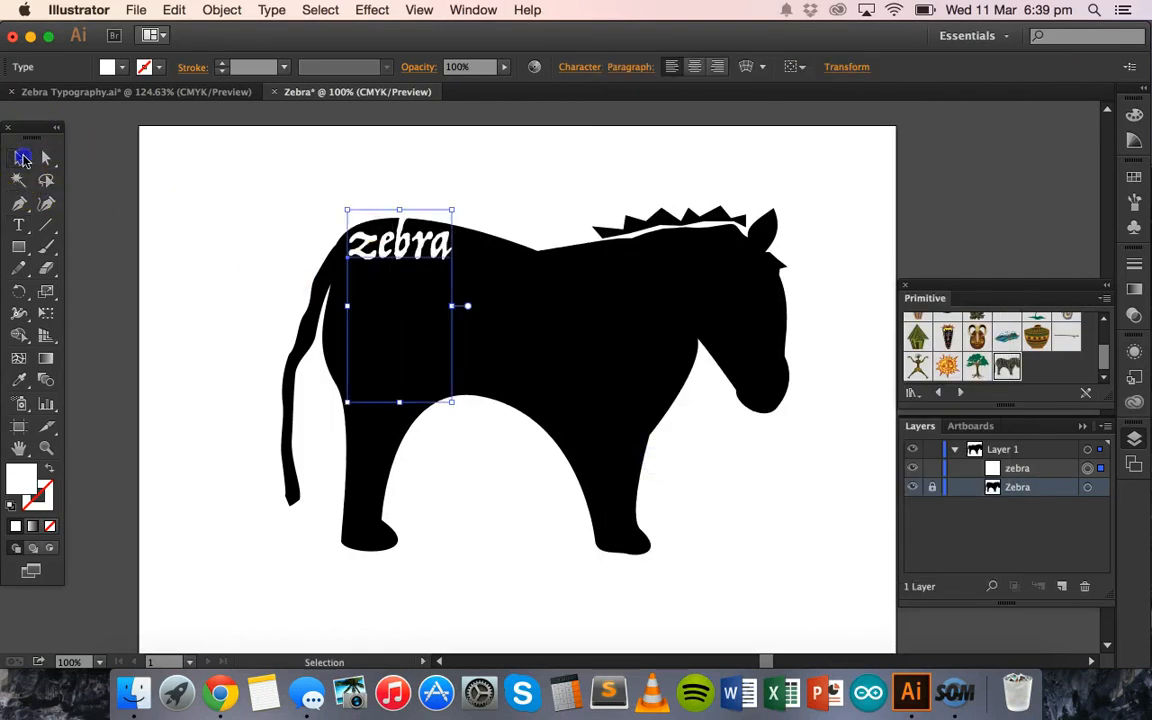
left_click_drag(386, 240, 382, 254)
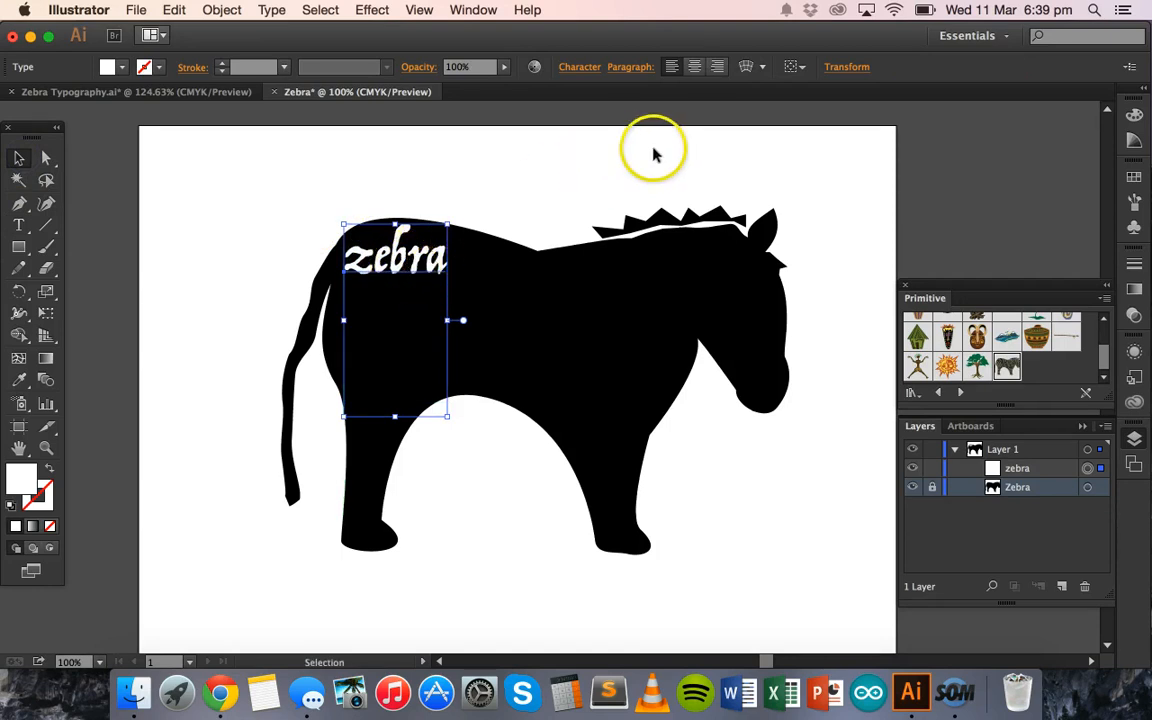
- Begin a warp envelope on the "zebra" text using the Arc style with a horizontal bend of 37%
left_click(745, 70)
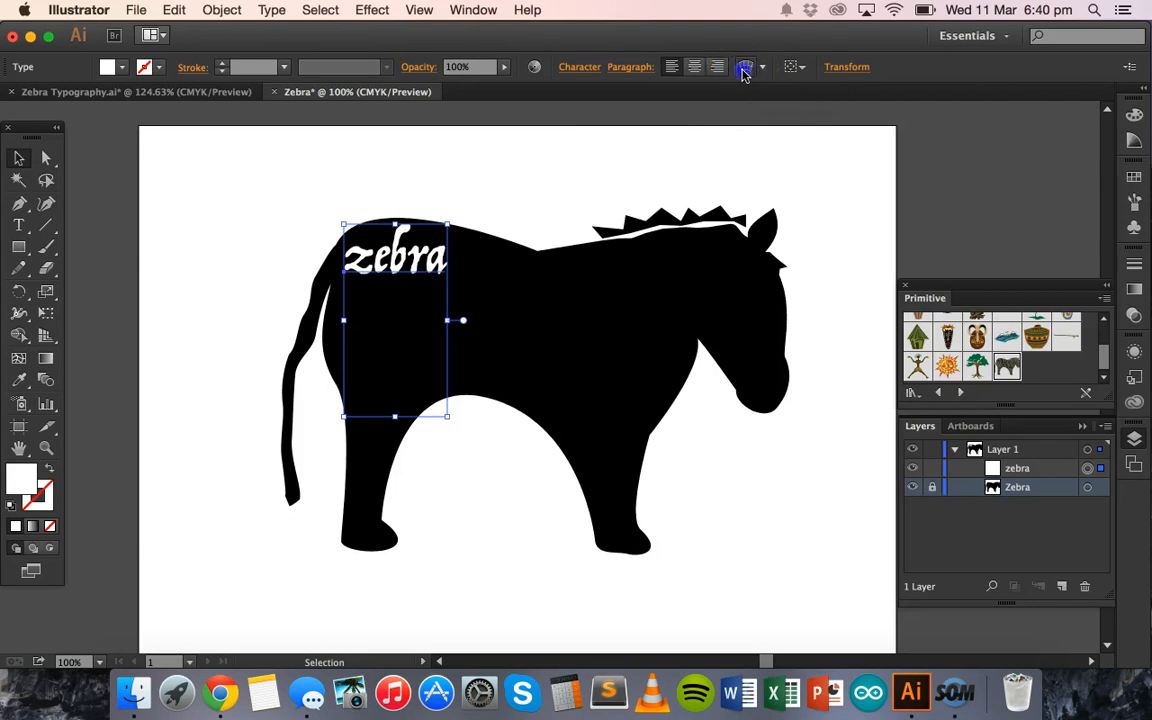
left_click(715, 193)
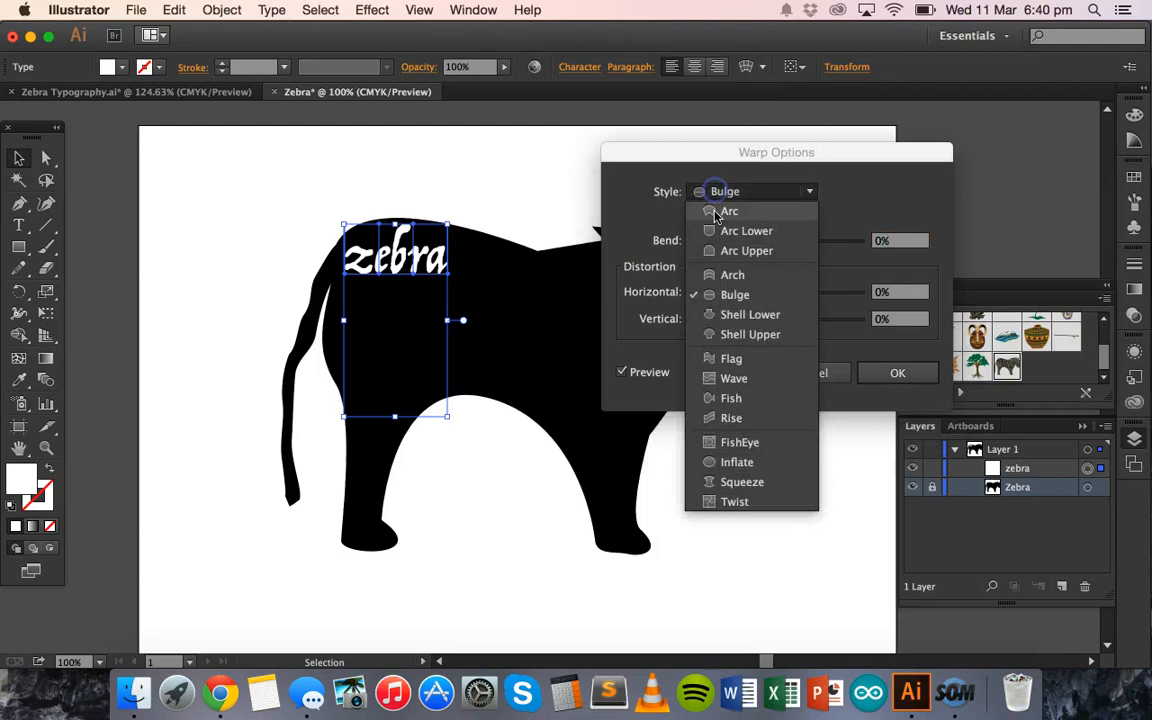
left_click(715, 212)
left_click(742, 198)
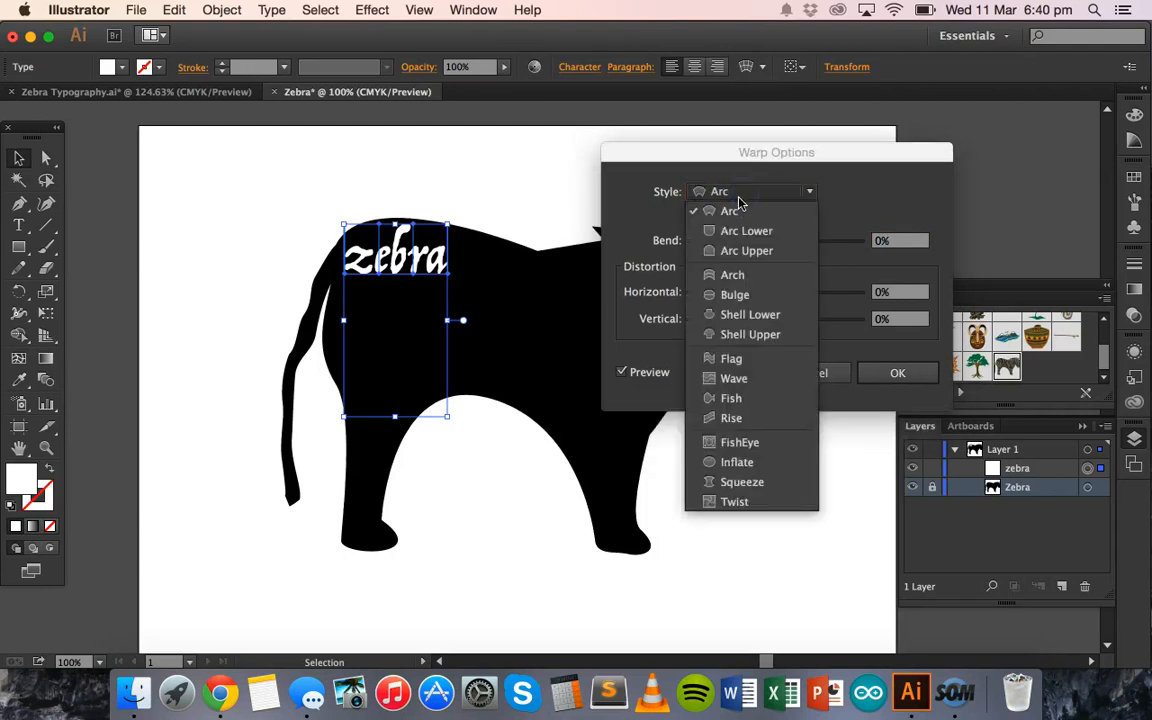
left_click(735, 190)
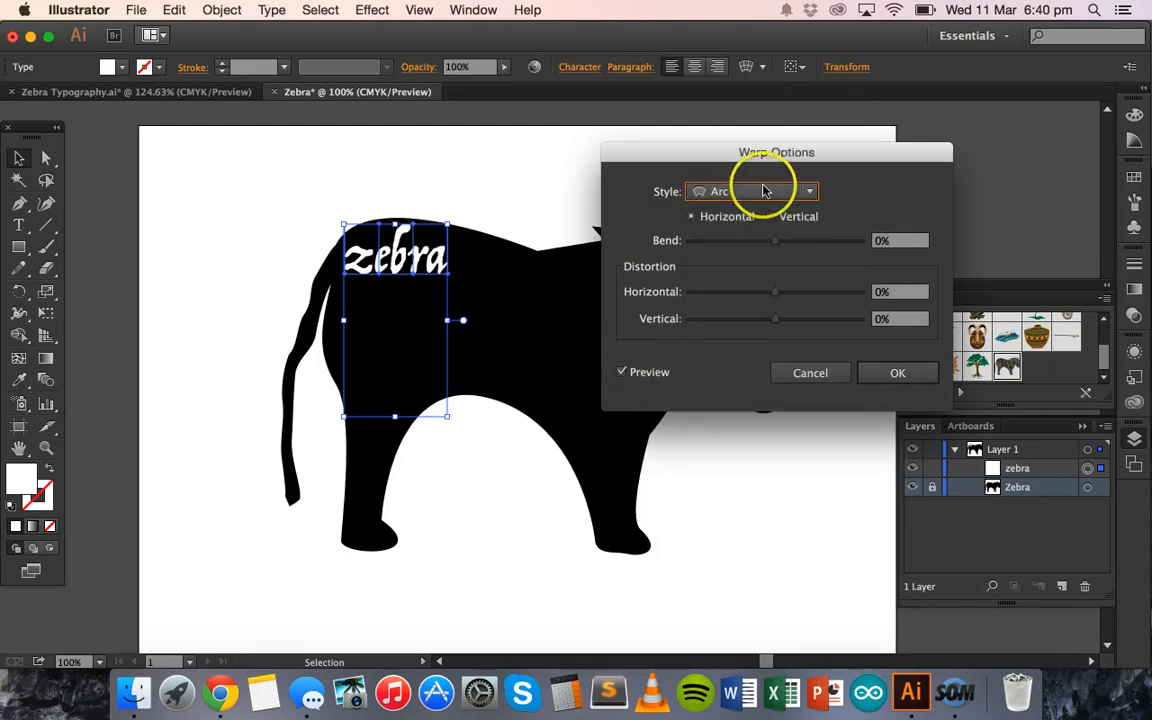
left_click_drag(780, 243, 809, 247)
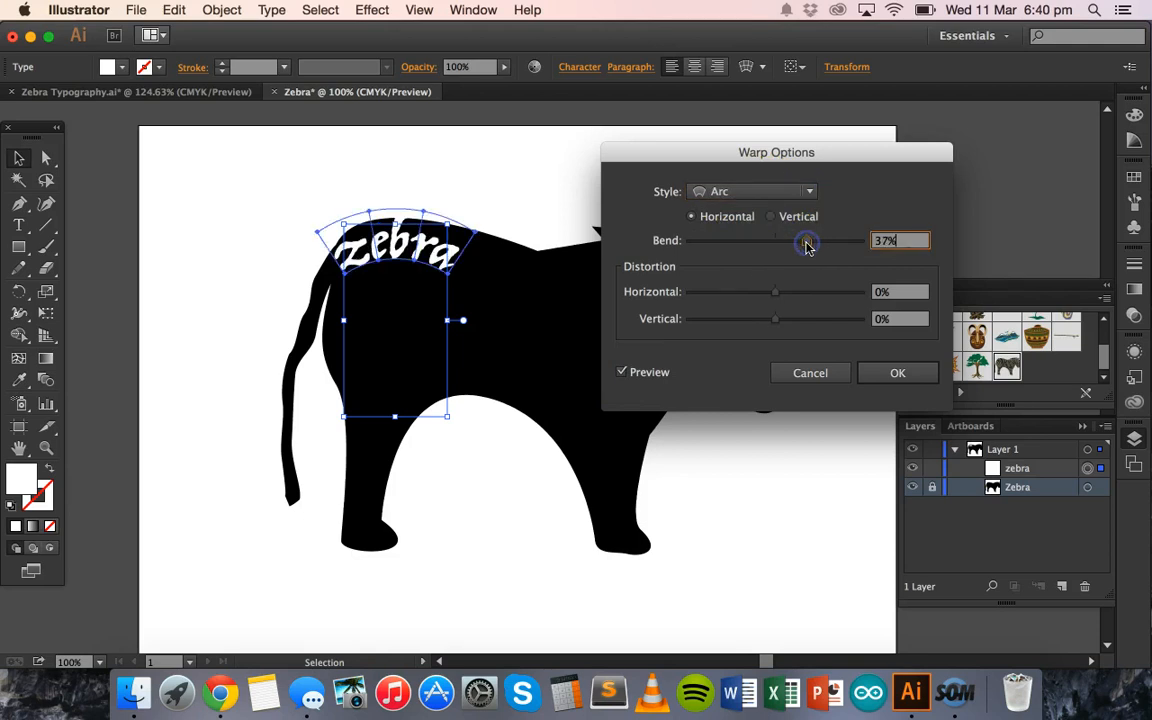
- Preview the Flag, Wave and Fish warp styles on the "zebra" text, and set the style to Bulge
left_click(757, 191)
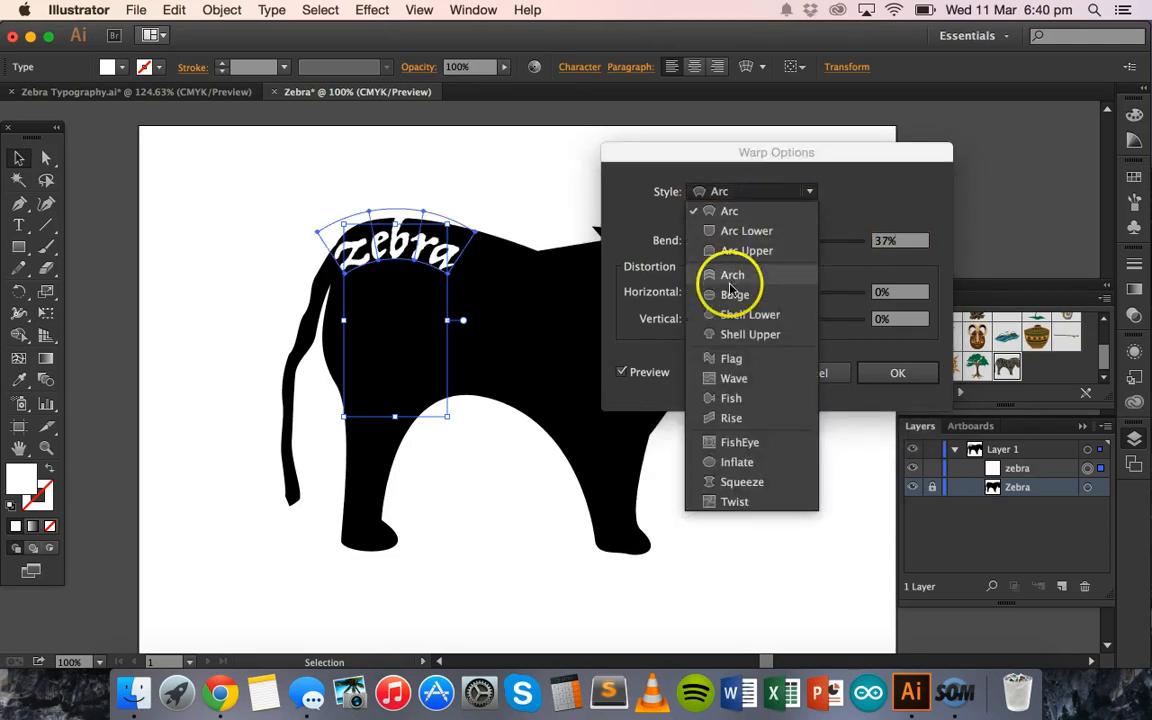
left_click(729, 358)
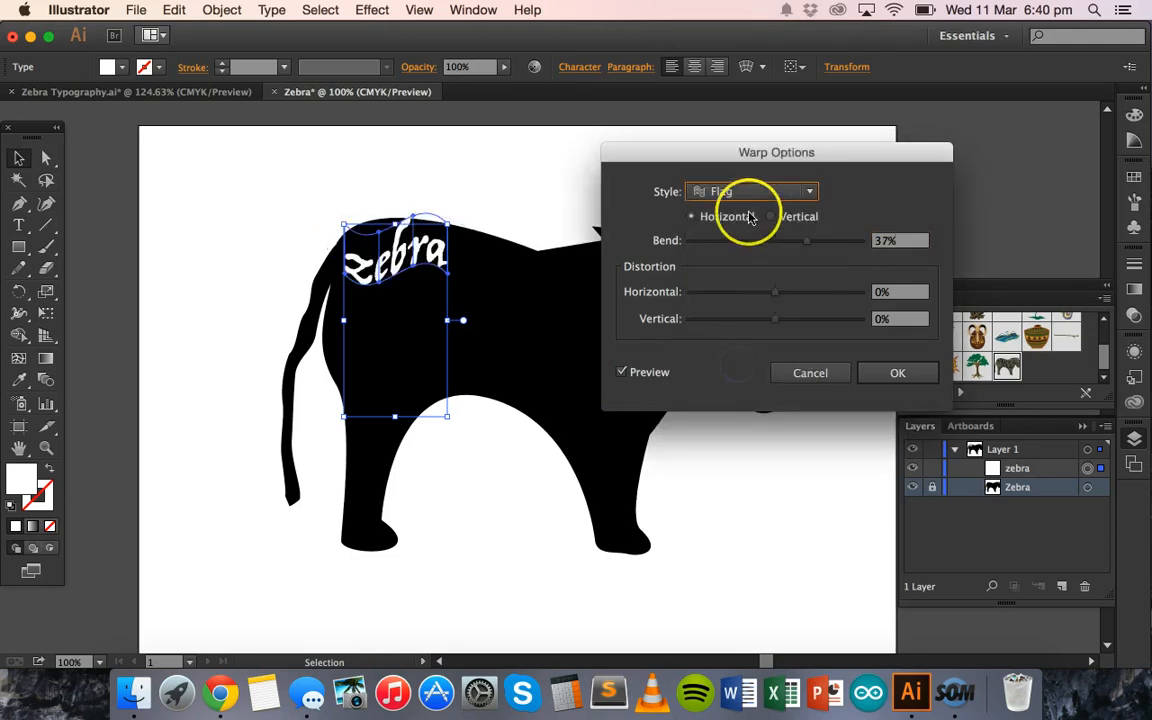
left_click(750, 192)
left_click(738, 378)
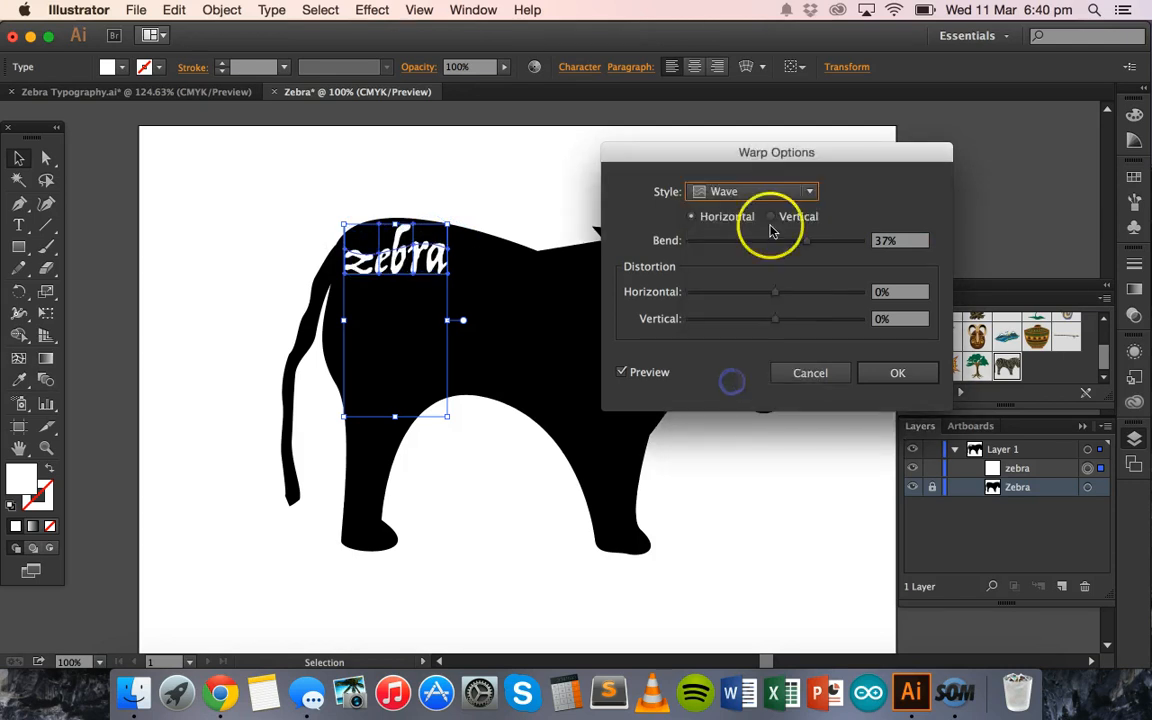
left_click(743, 192)
left_click(733, 404)
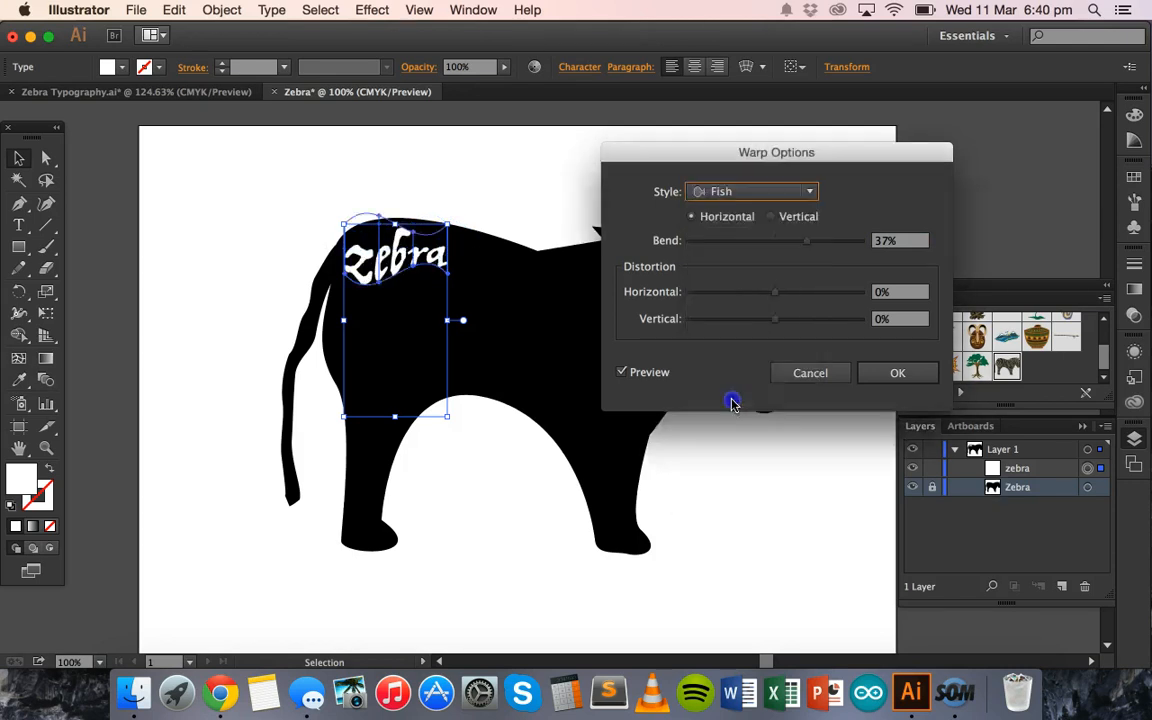
left_click(737, 193)
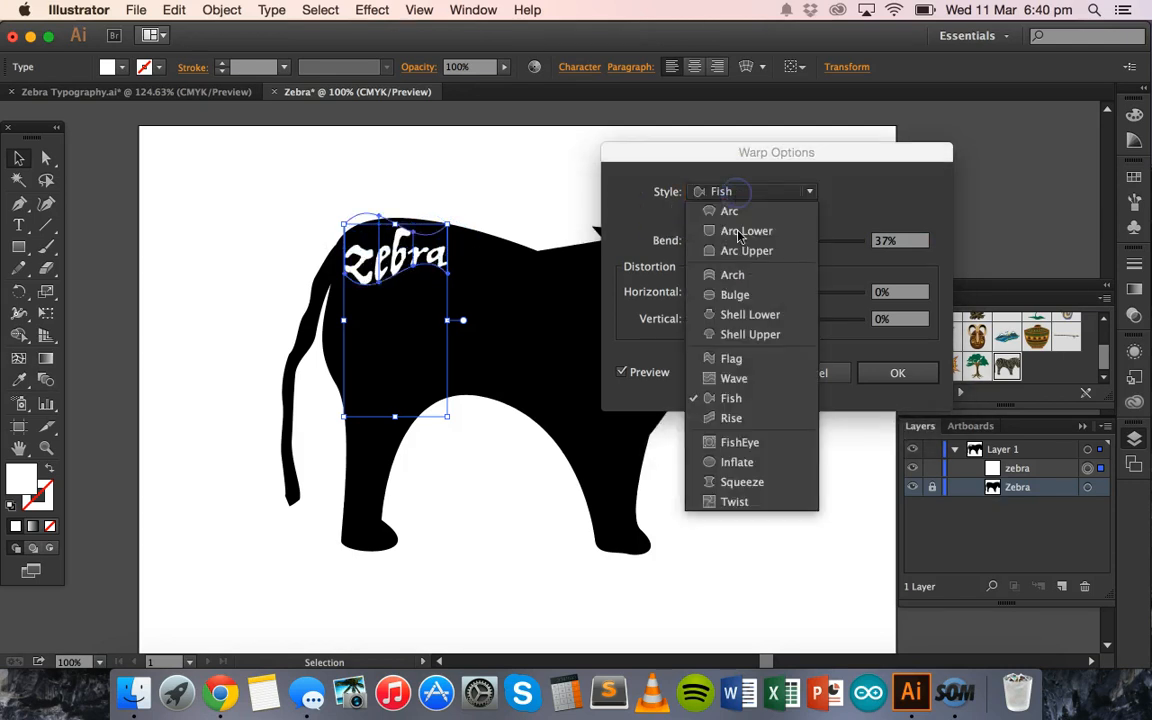
left_click(720, 300)
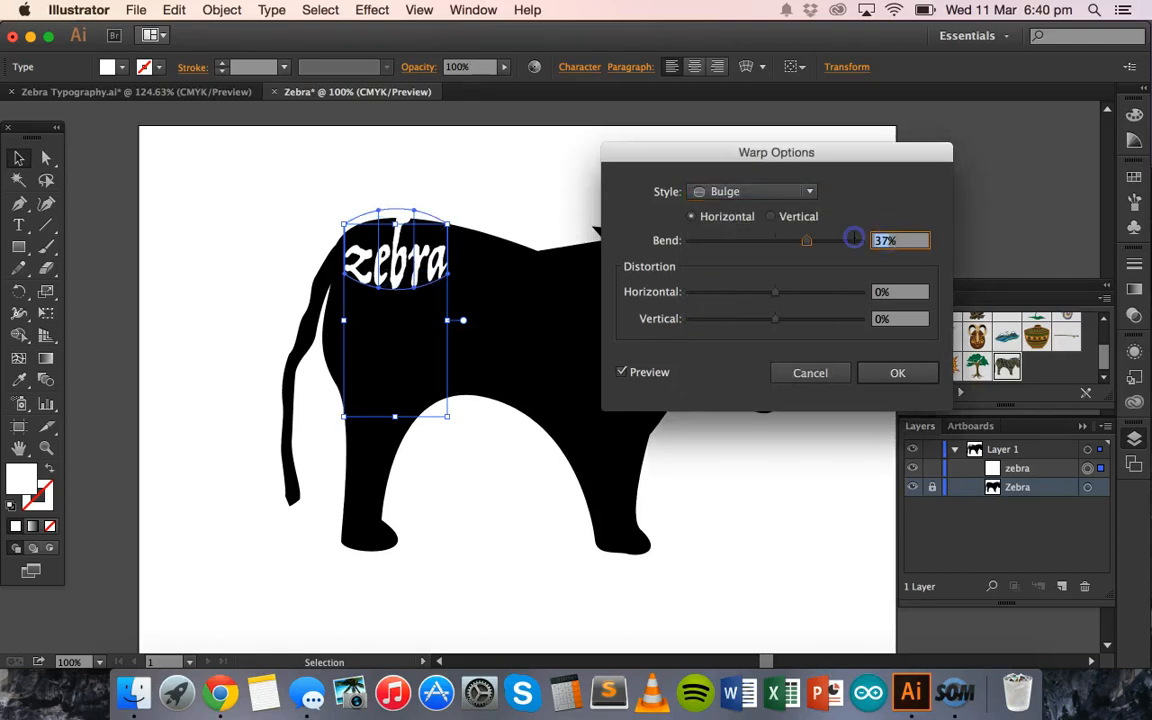
- Apply the Bulge warp envelope to the "zebra" text with a 0% horizontal bend, and deselect the word
left_click(897, 372)
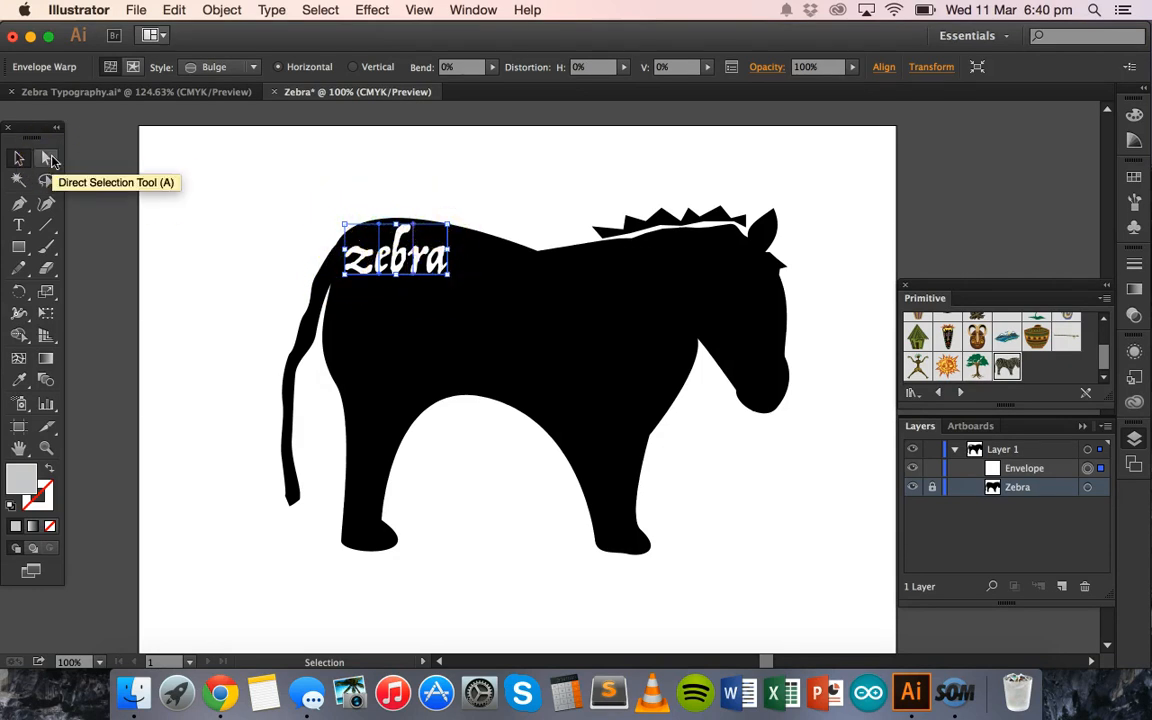
left_click(49, 159)
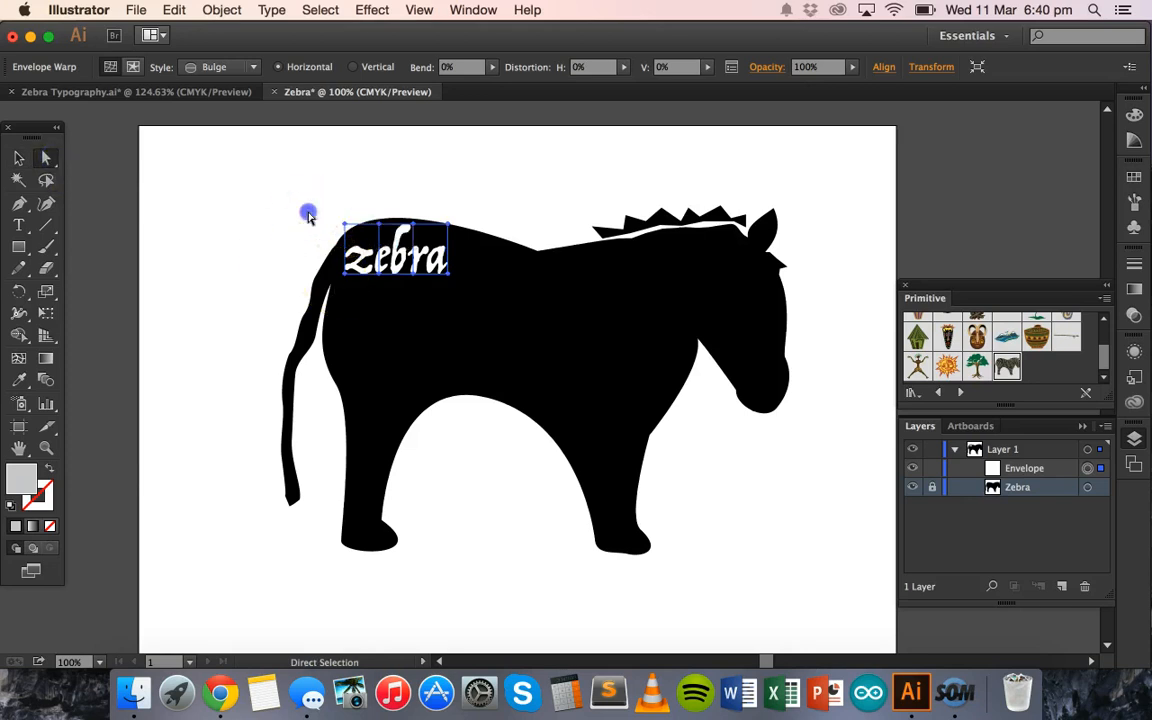
left_click(308, 215)
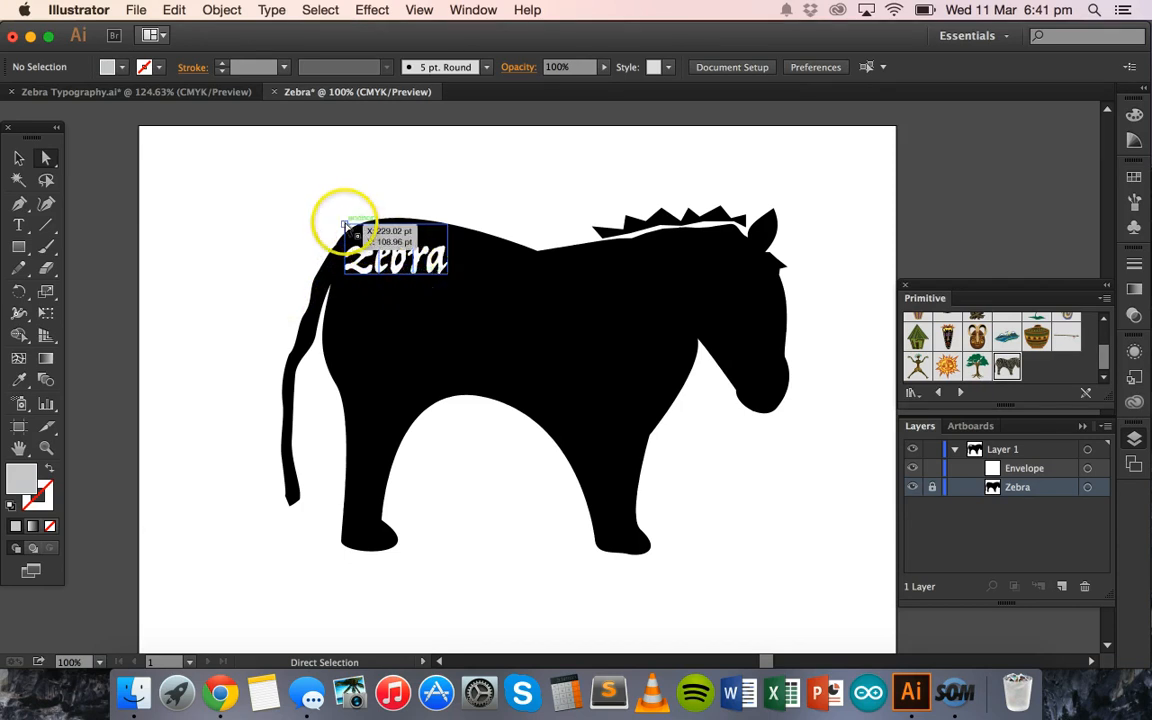
- Reshape the word's envelope by pulling its upper mesh points outward and its lower-left points down to follow the rump's curve
left_click_drag(343, 222, 382, 204)
left_click_drag(456, 230, 465, 206)
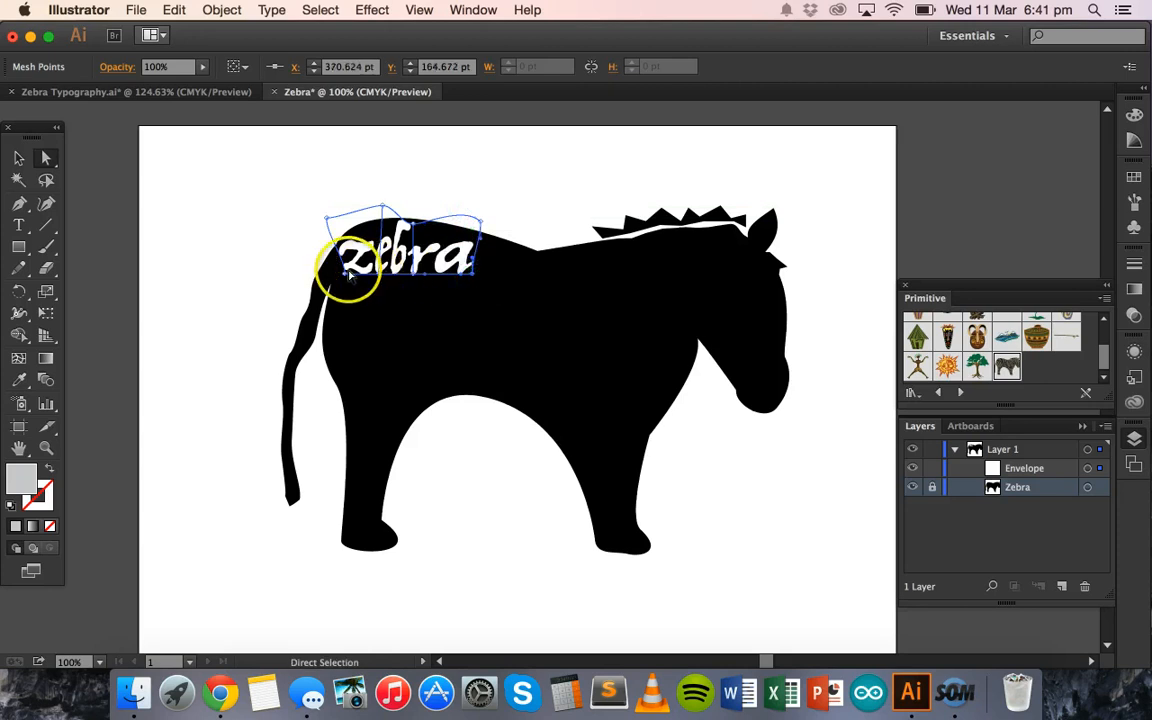
left_click_drag(343, 289, 342, 293)
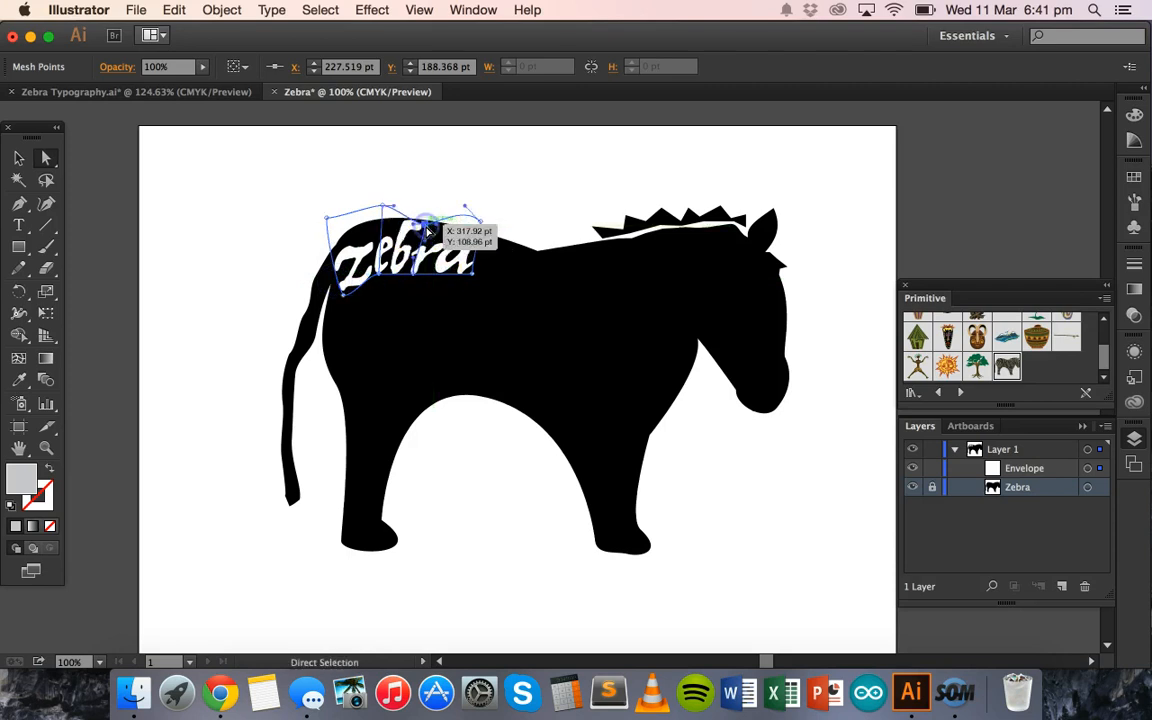
left_click_drag(372, 204, 368, 203)
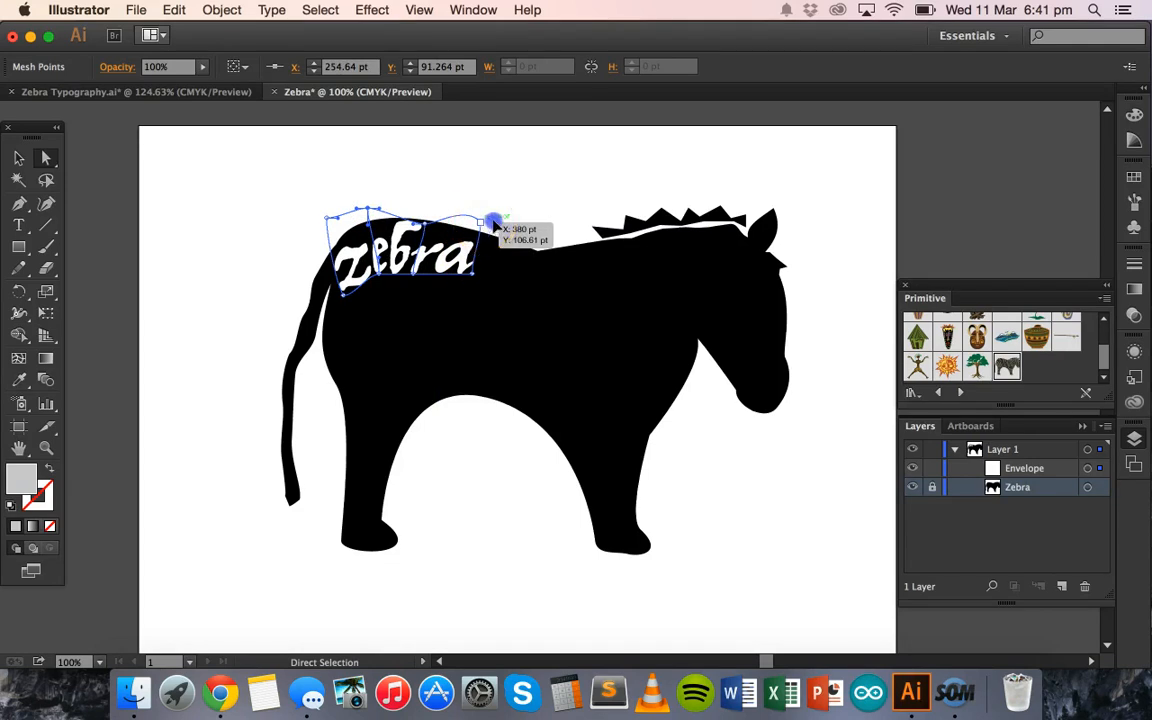
left_click_drag(439, 229, 446, 228)
left_click_drag(412, 273, 380, 285)
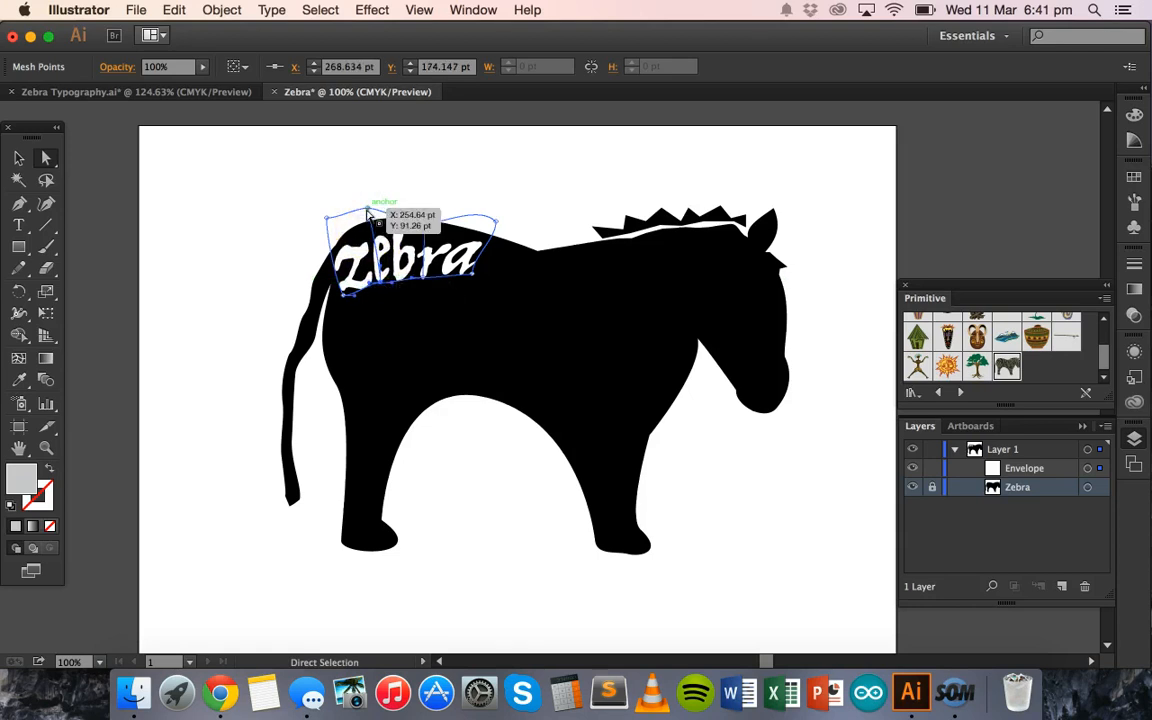
left_click(366, 205)
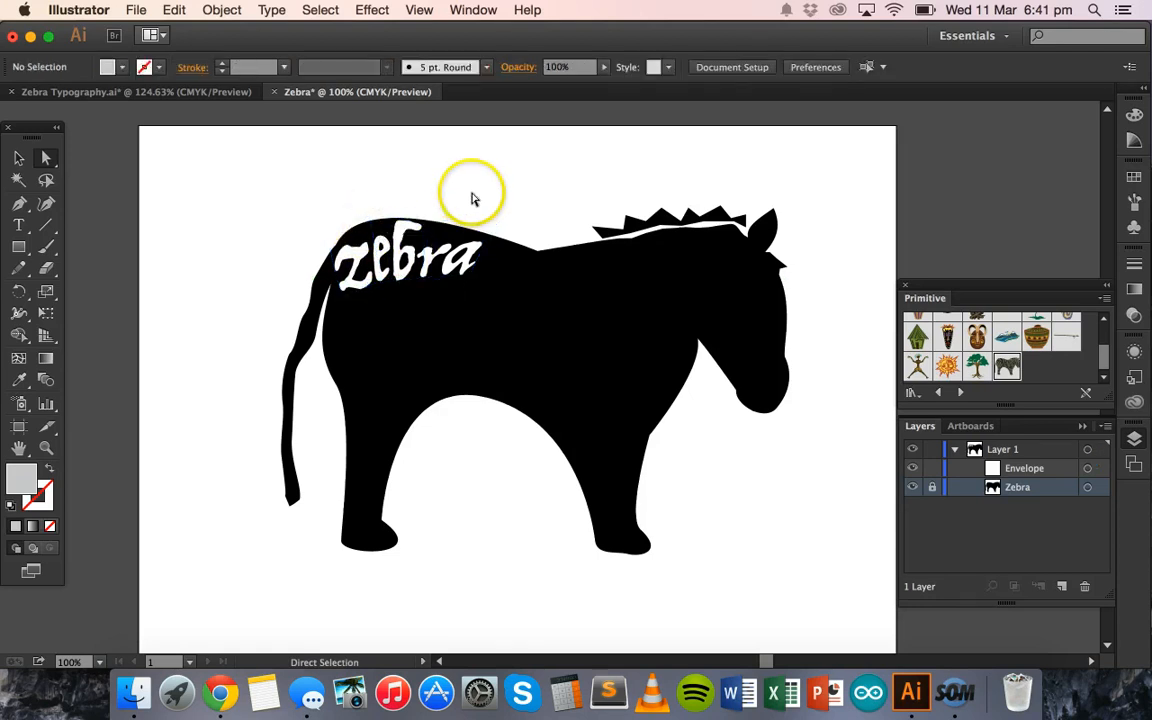
- Rotate the warped "zebra" word slightly counter-clockwise inside the rump
left_click(21, 157)
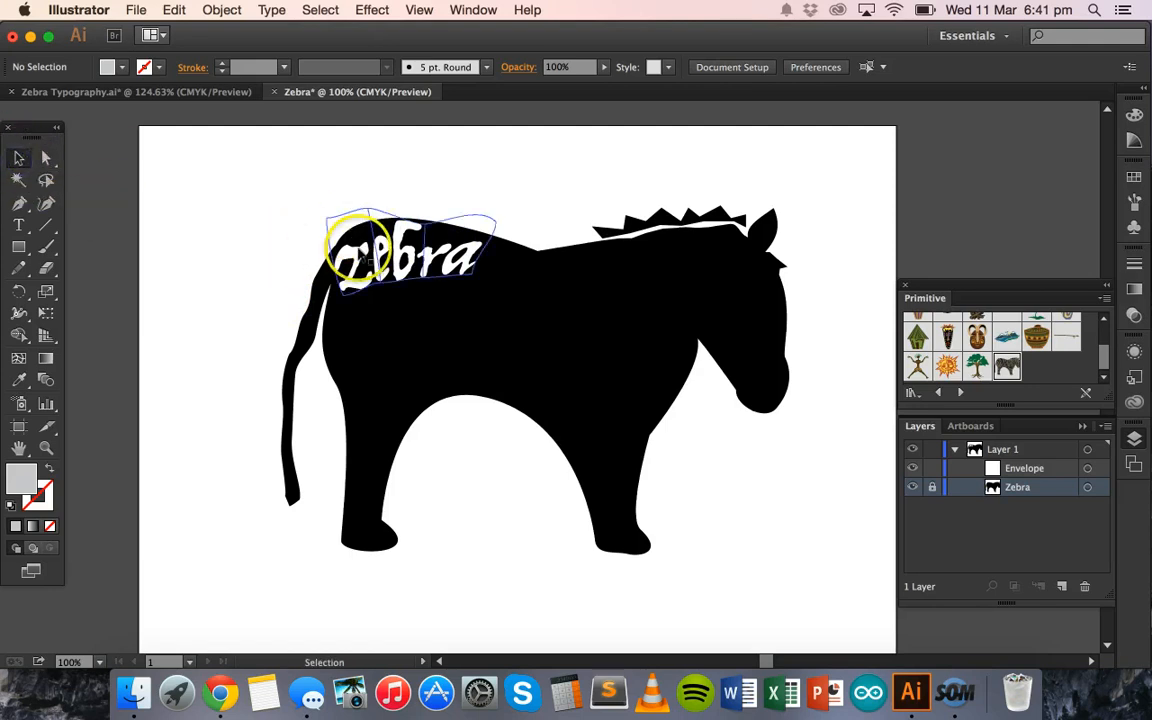
left_click(335, 245)
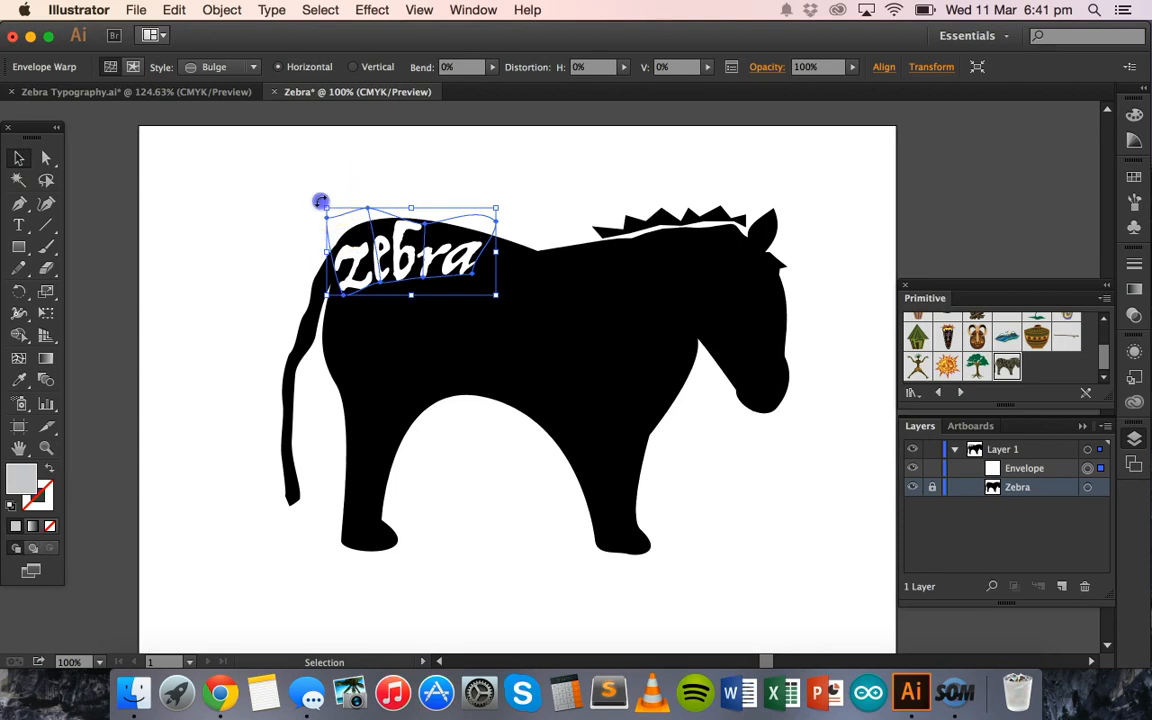
left_click_drag(320, 201, 315, 203)
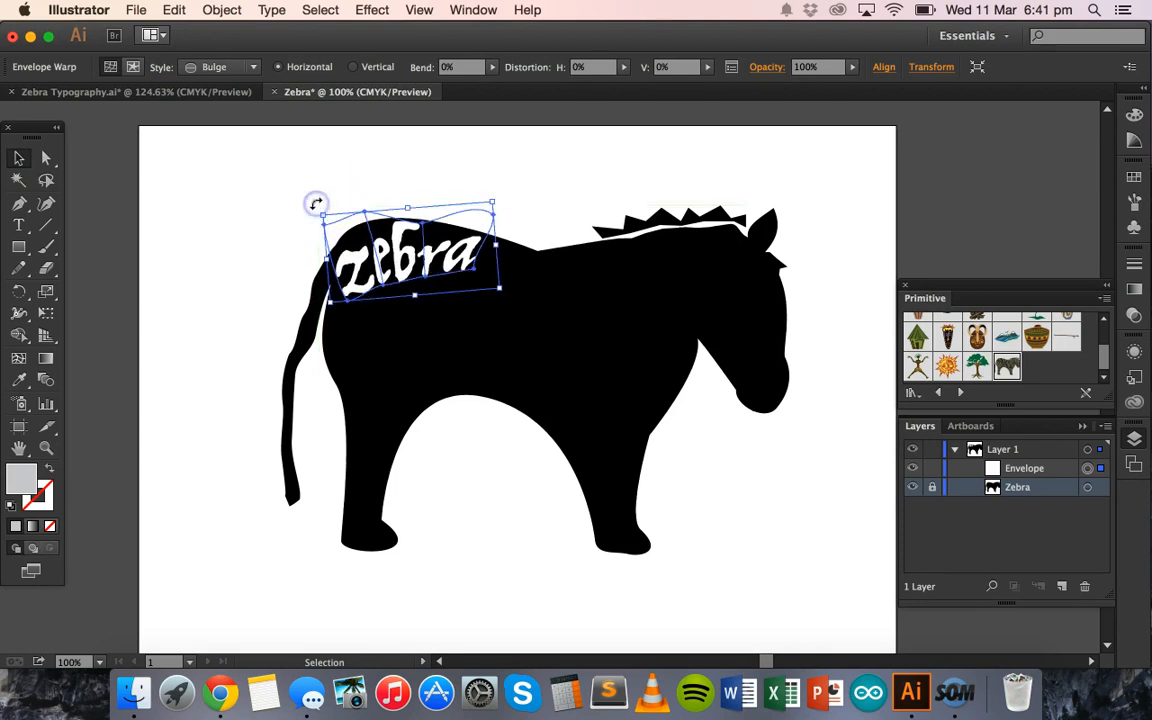
- Stretch the rotated word's envelope by moving its upper-left corner further left and both right-hand corners further right
left_click(46, 158)
left_click(207, 171)
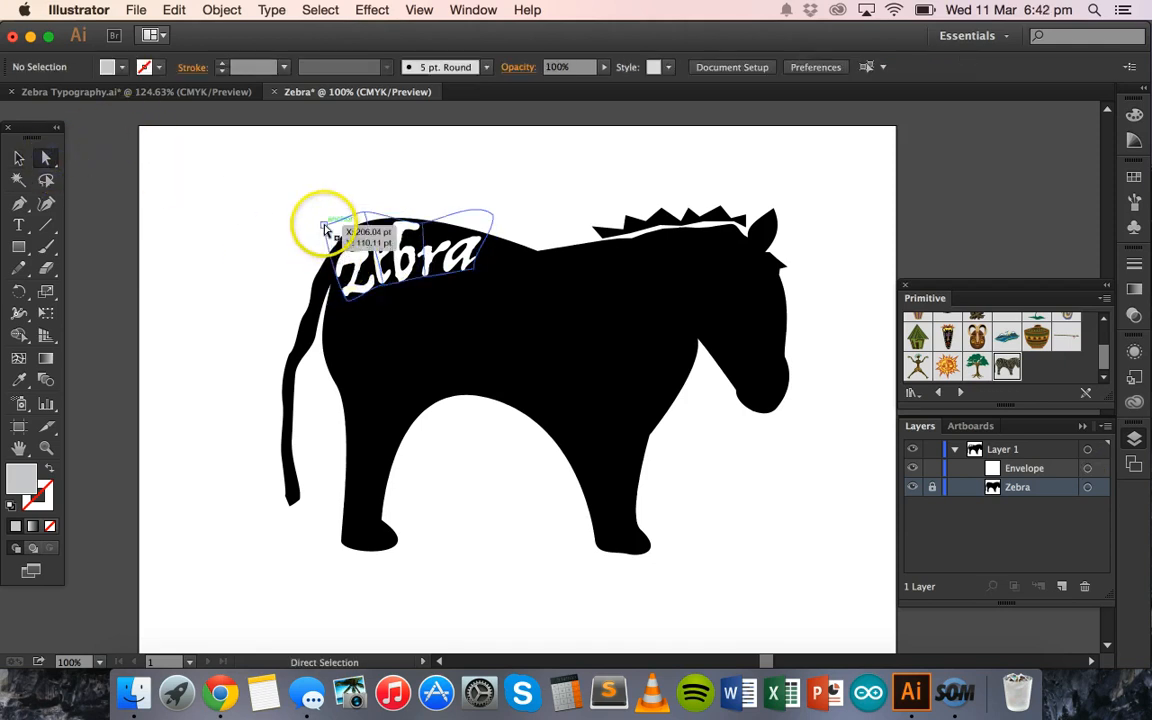
left_click_drag(320, 224, 311, 222)
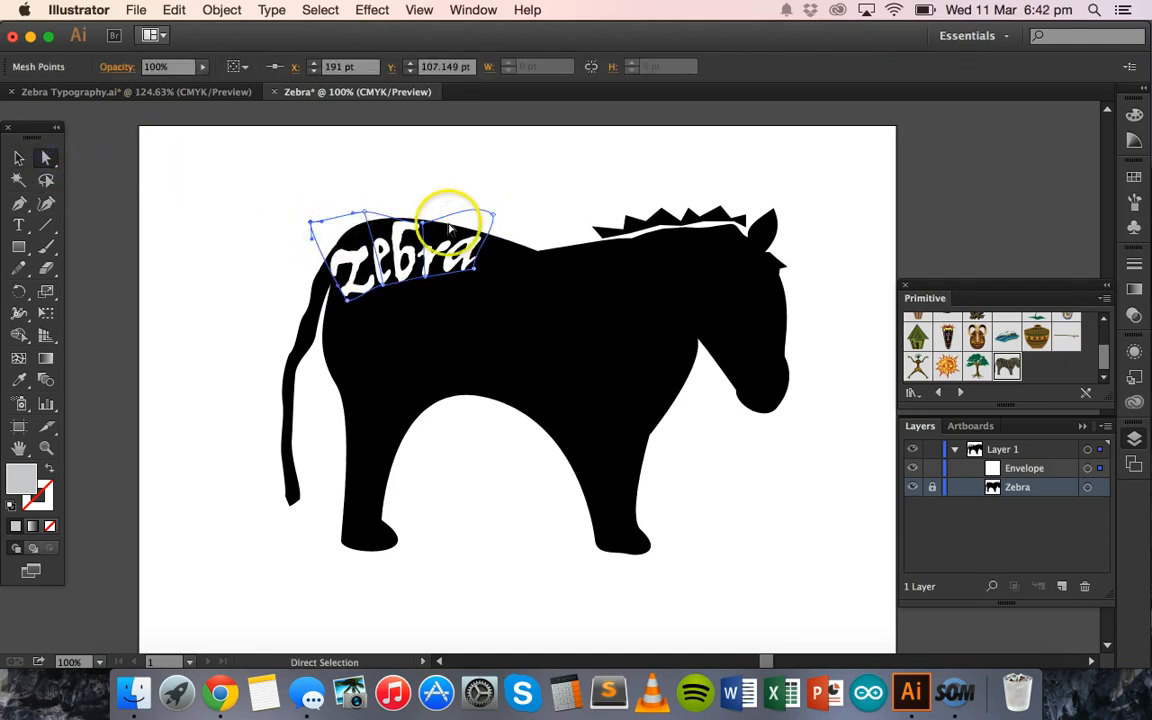
mouse_move(492, 214)
left_mouse_down()
mouse_move(490, 224)
mouse_move(499, 216)
left_mouse_up()
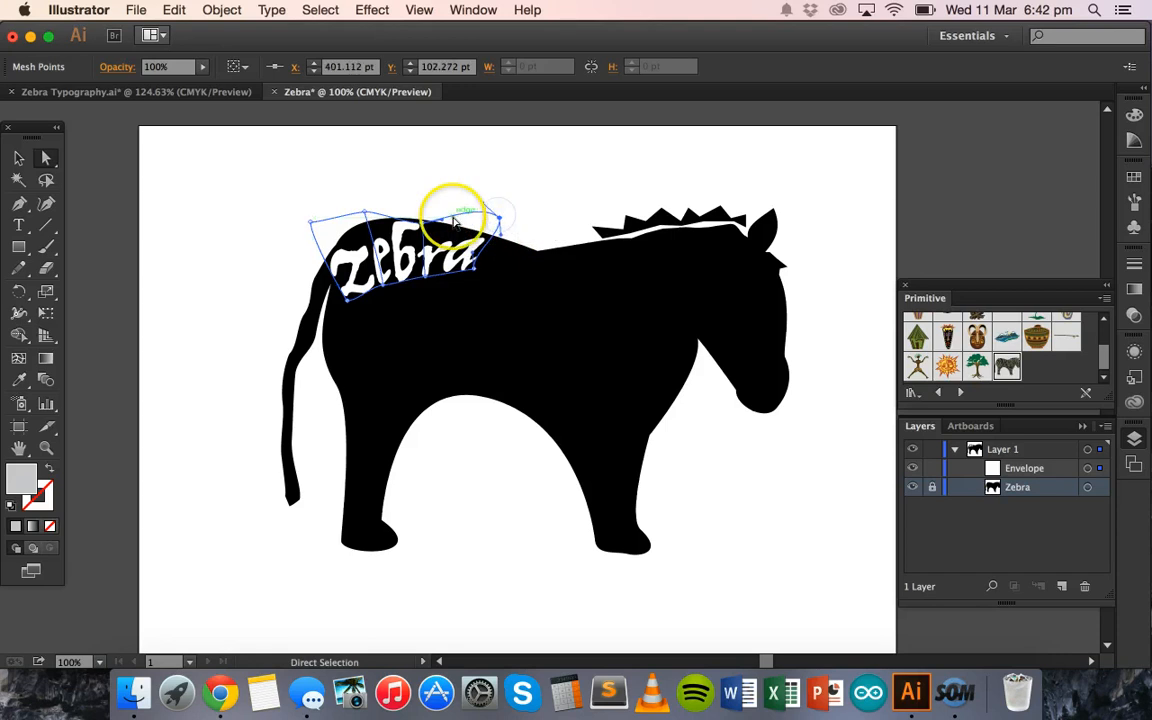
left_click_drag(474, 268, 486, 268)
left_click(558, 198)
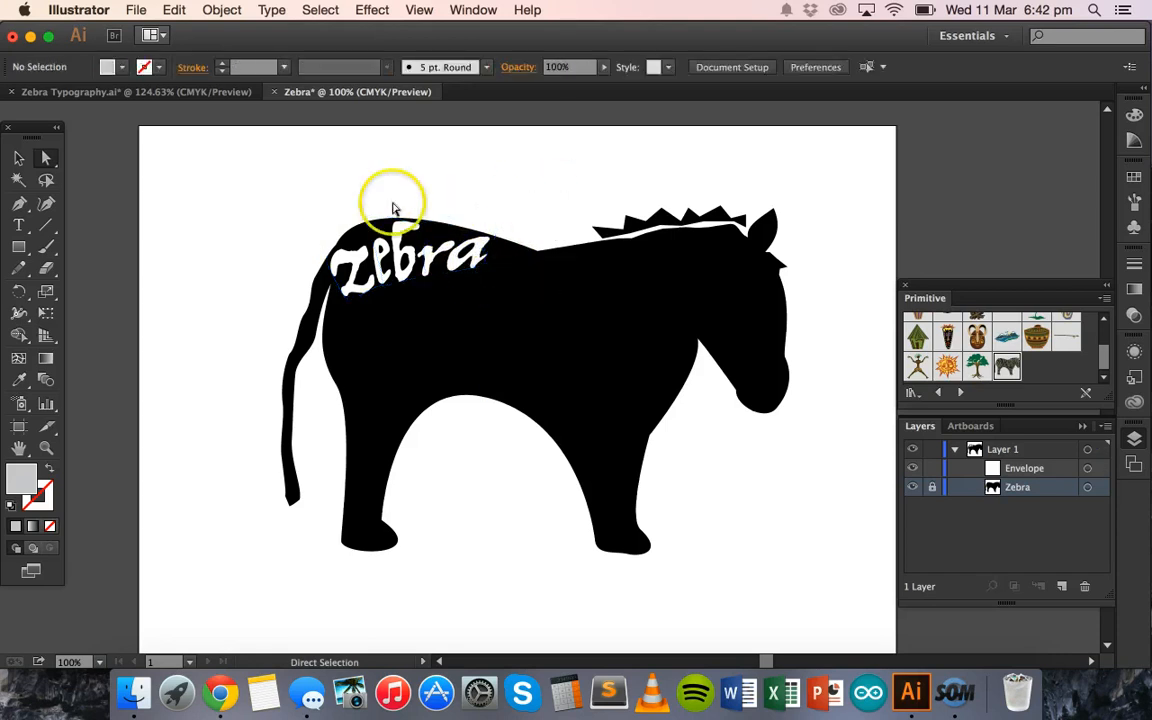
- Extend the letter "z" by moving the envelope's lower-left mesh point slightly down toward the base of the tail
left_click(18, 233)
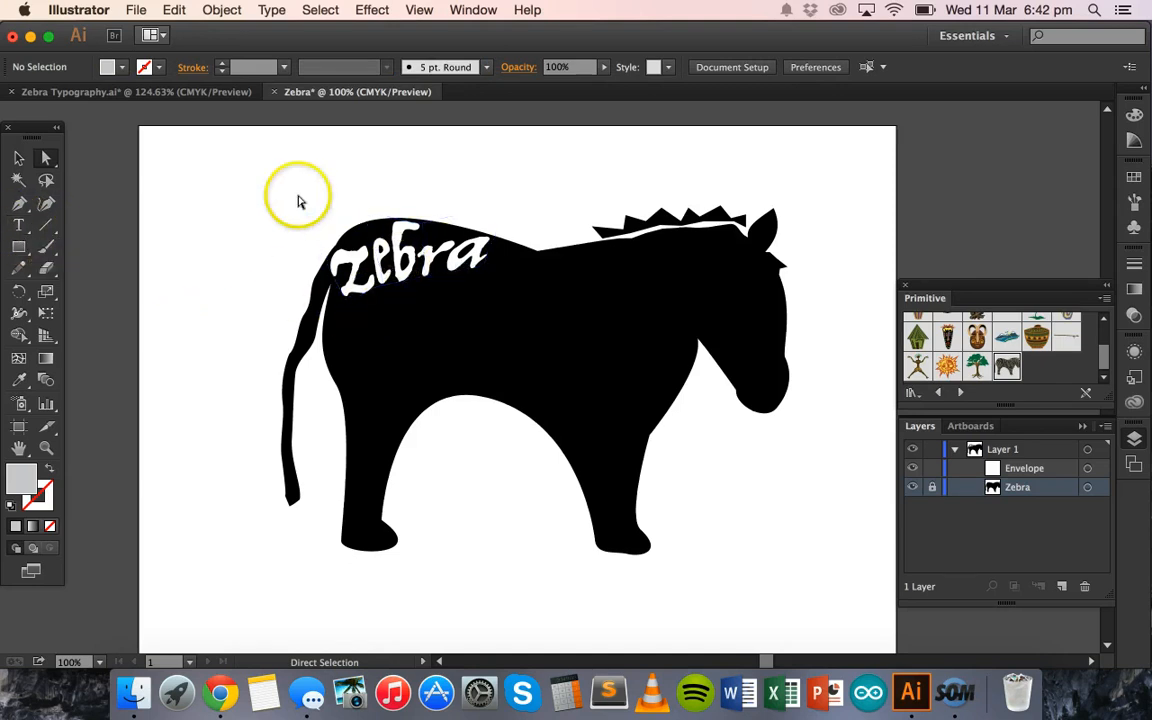
left_click(19, 160)
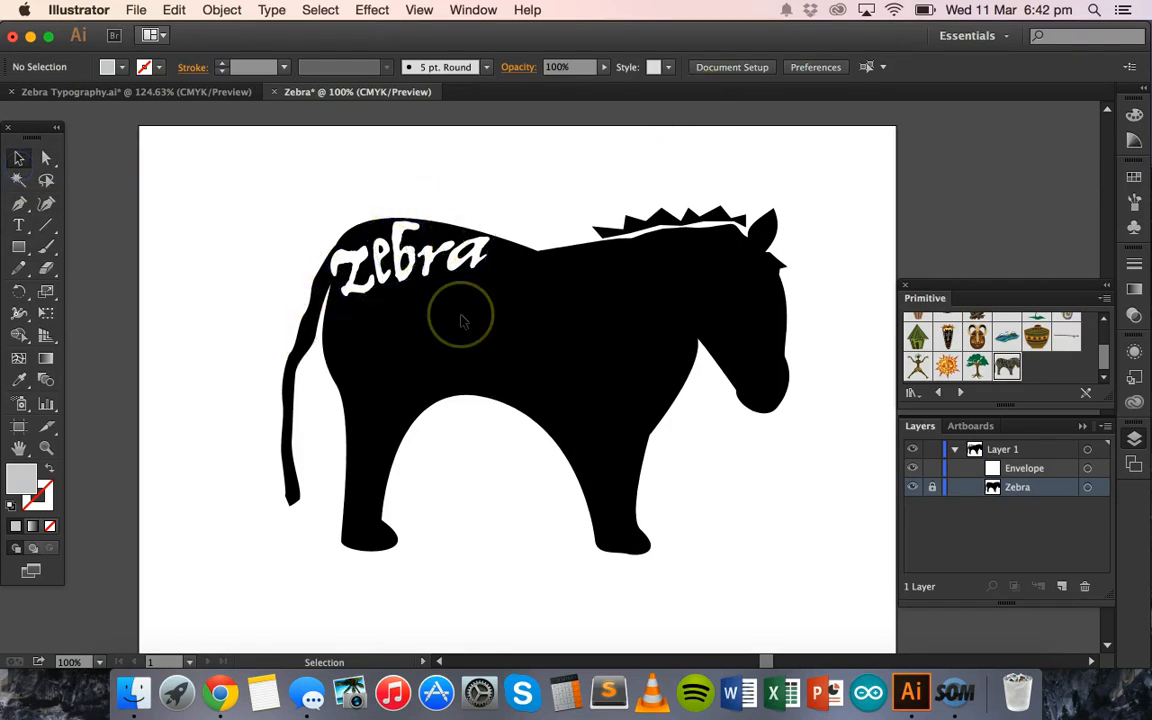
left_click(507, 316)
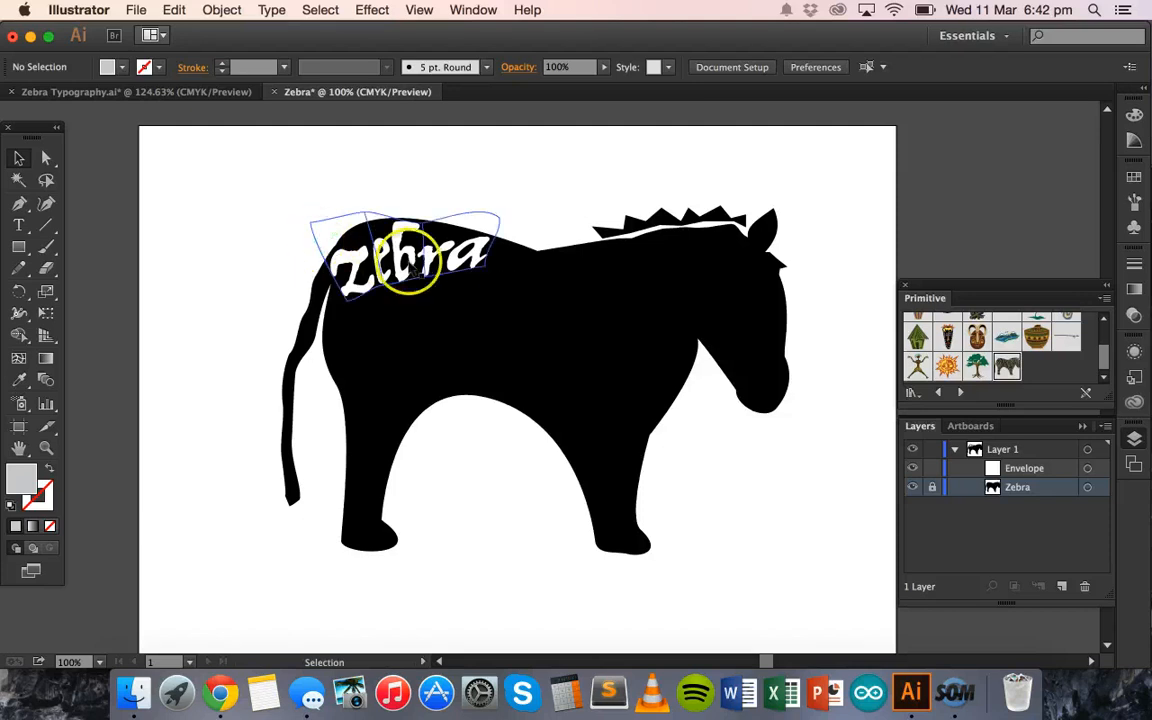
left_click(46, 158)
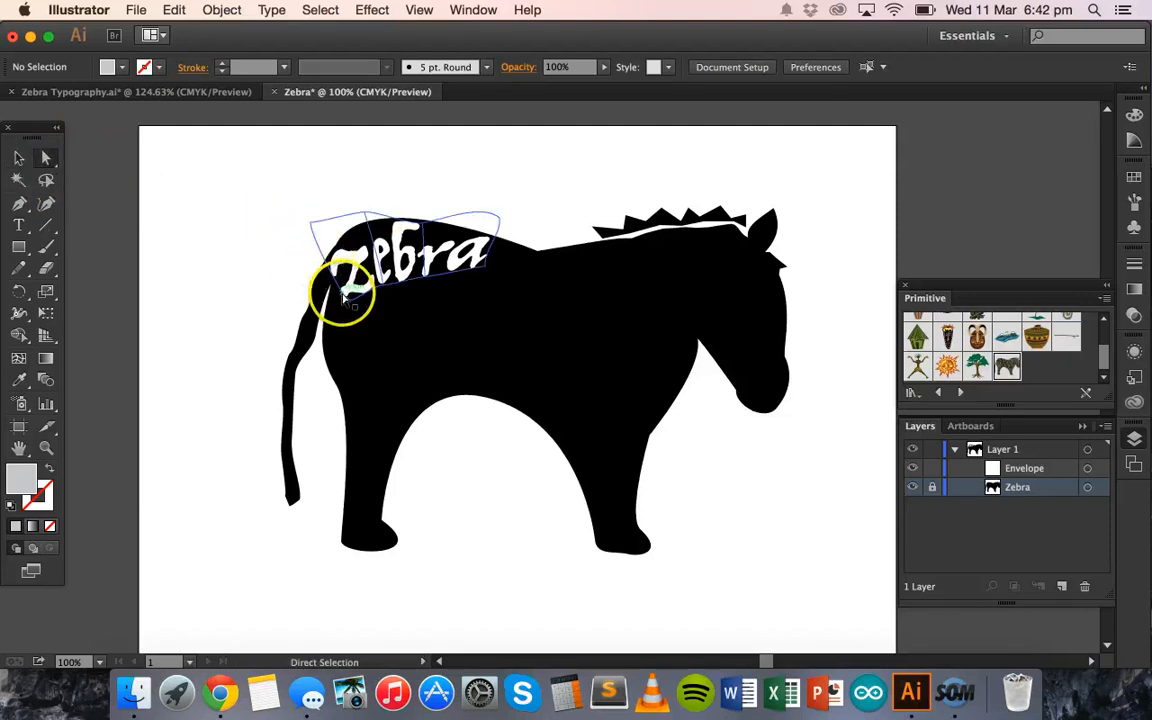
left_click_drag(347, 300, 344, 307)
left_click(265, 277)
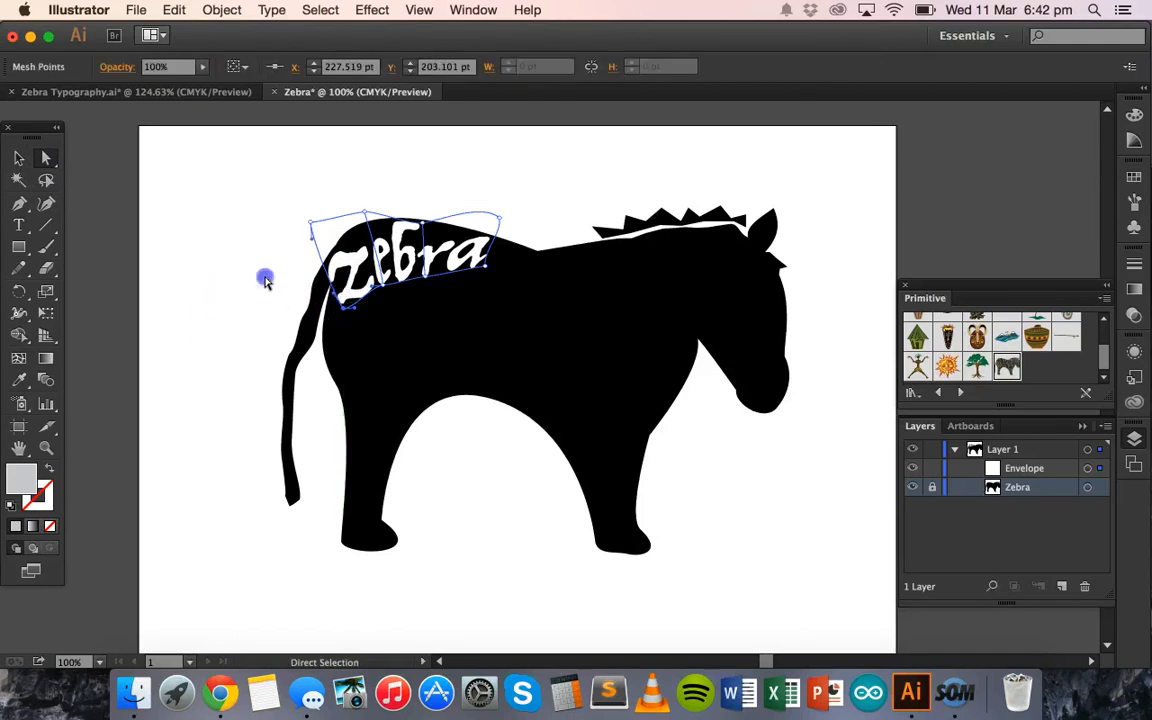
- Switch to the Zebra Typography.ai document to examine the finished lettering layout
left_click(482, 251)
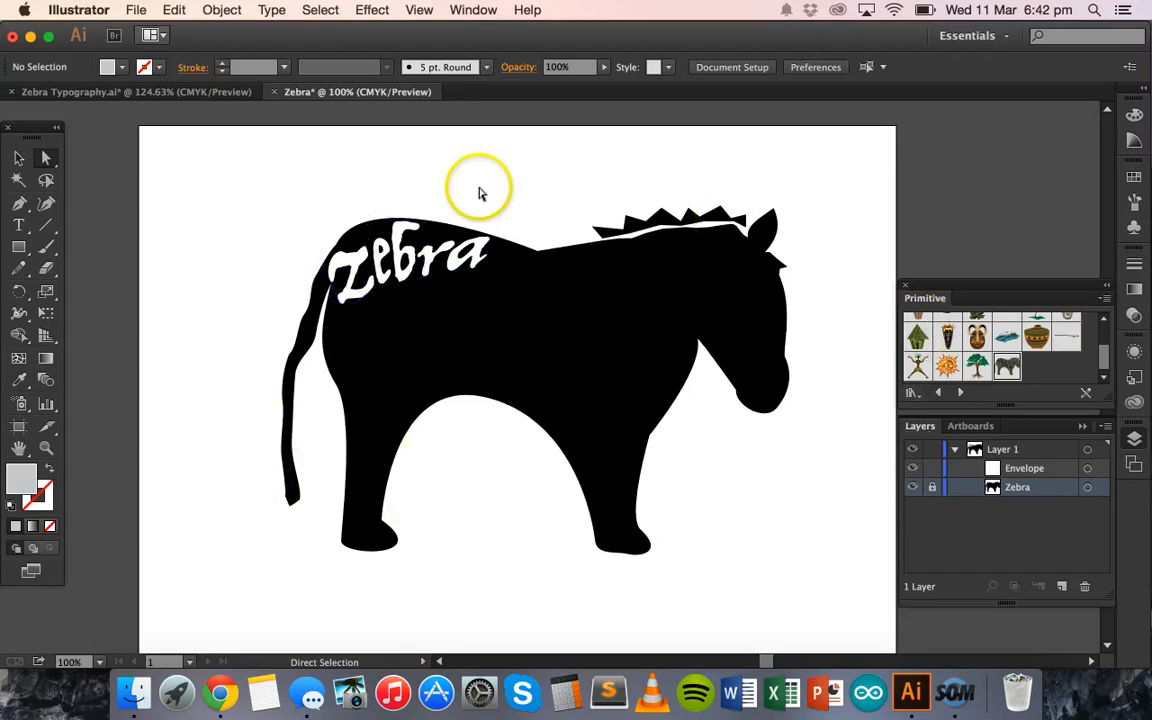
left_click(72, 92)
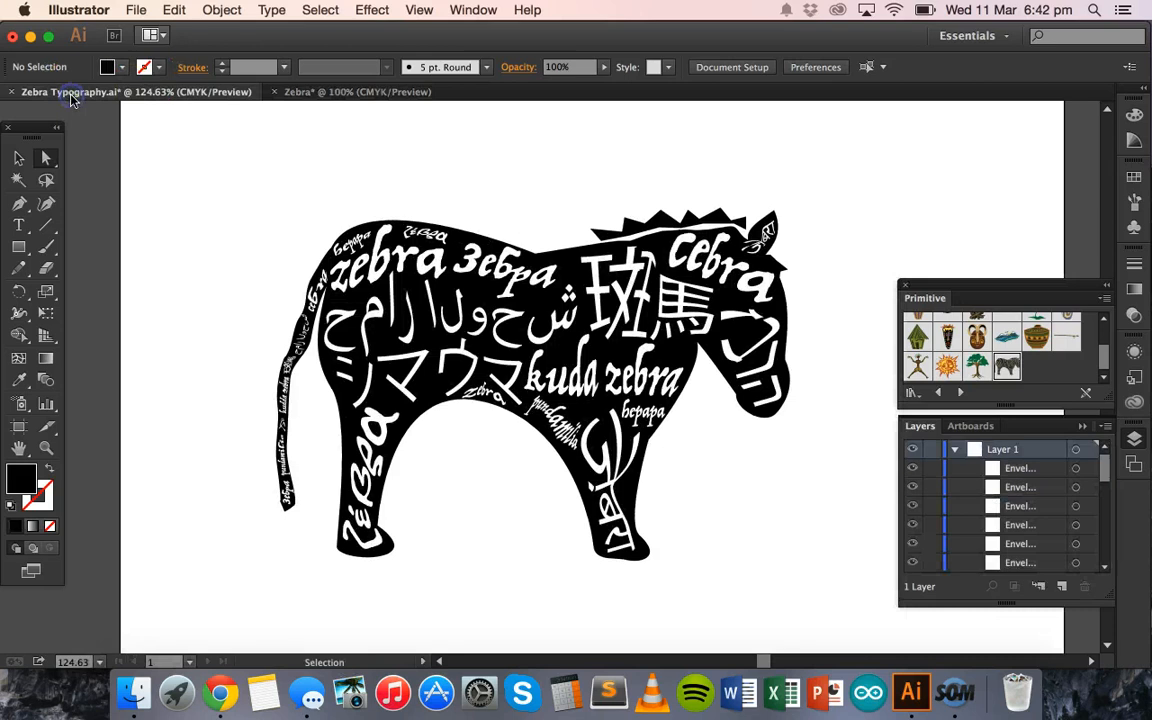